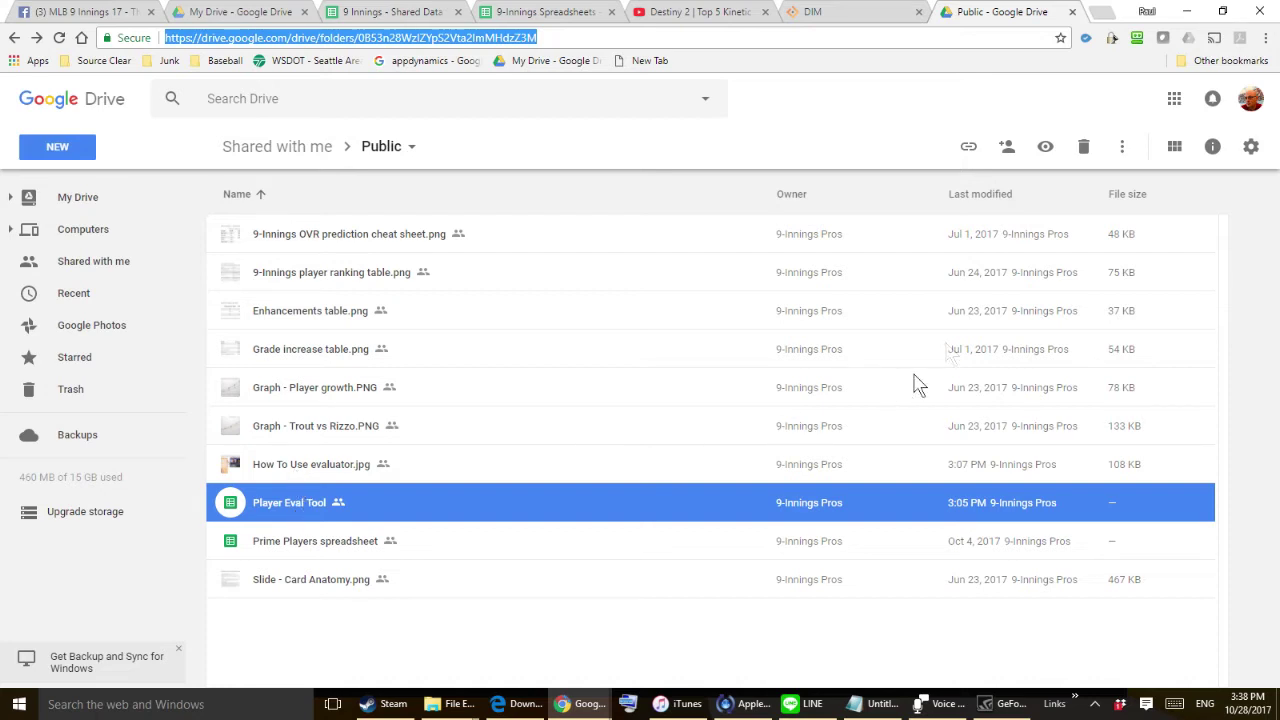
- Show the Public folder's files as thumbnails, open the Player Eval Tool spreadsheet and look over its input and result rows
click(1185, 159)
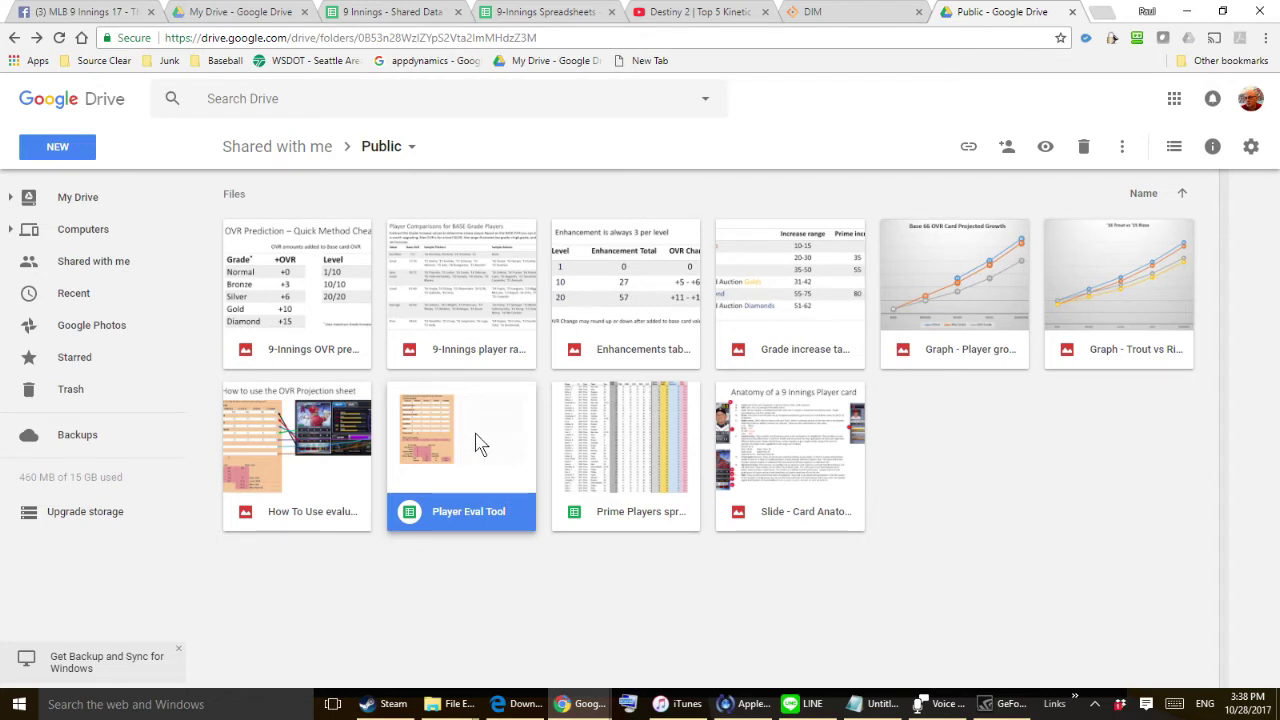
right_click(479, 445)
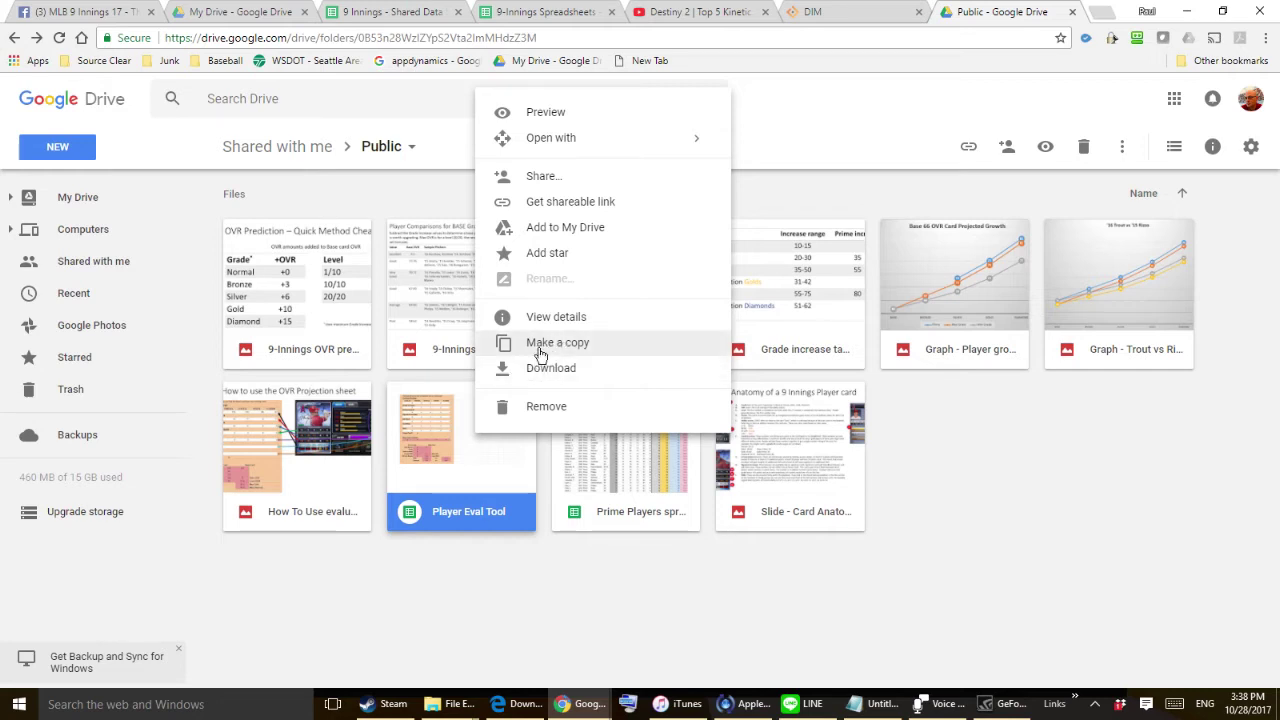
click(333, 497)
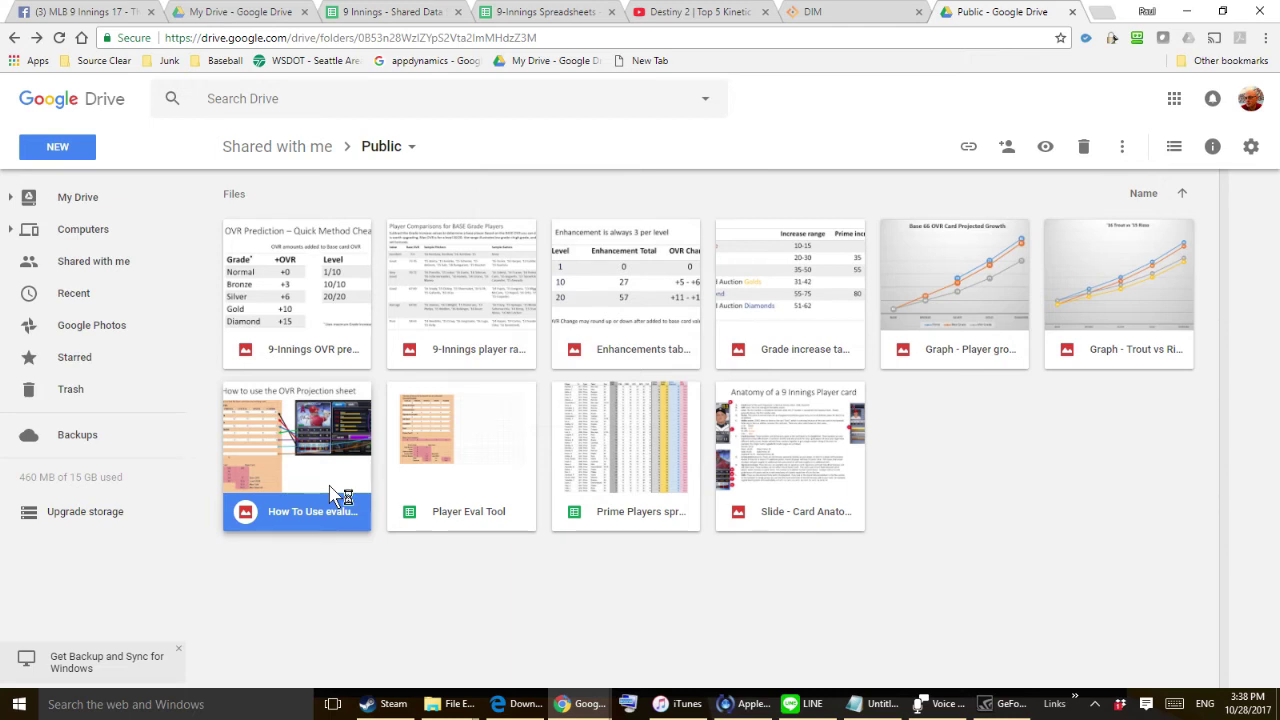
double_click(446, 490)
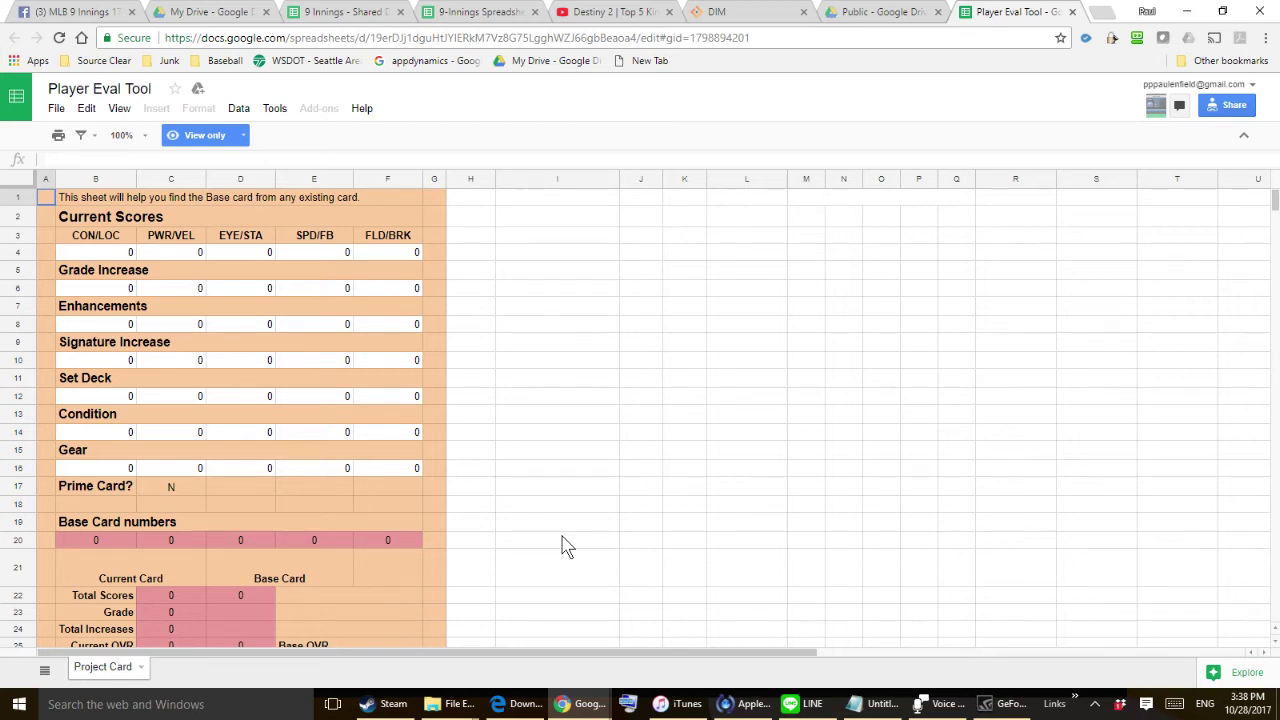
scroll(440, 505, down, 3)
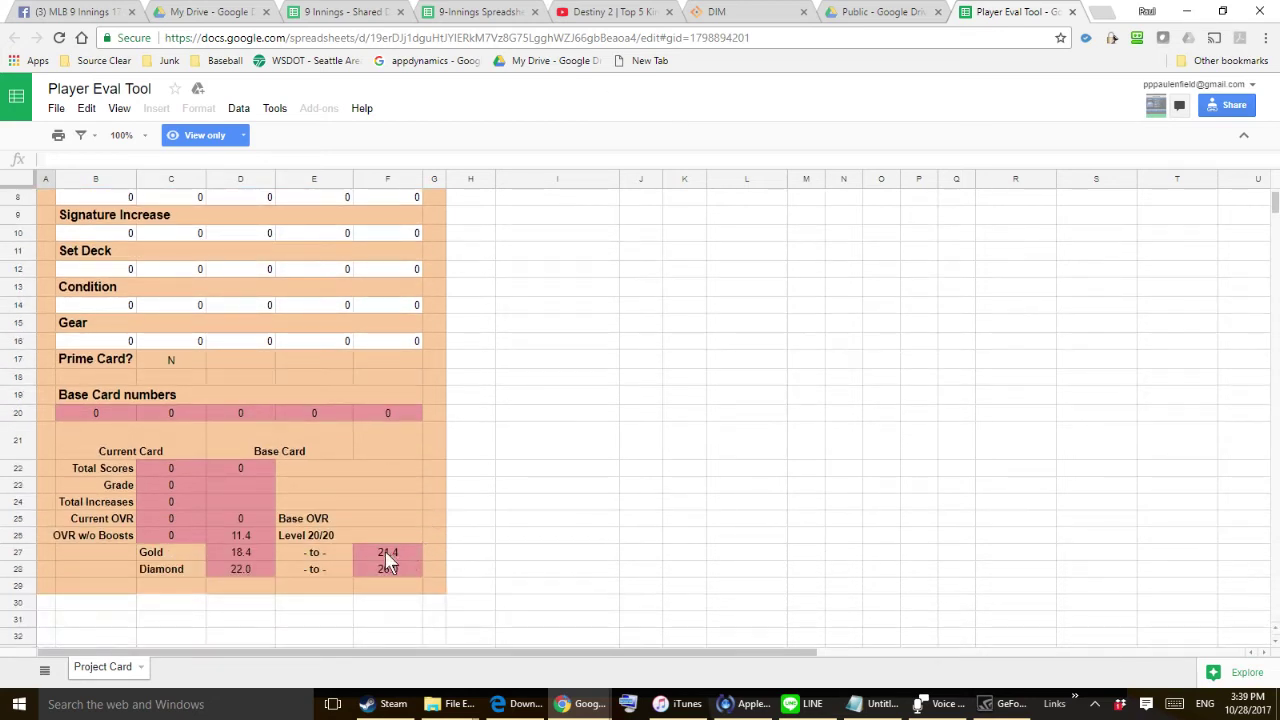
scroll(375, 500, up, 3)
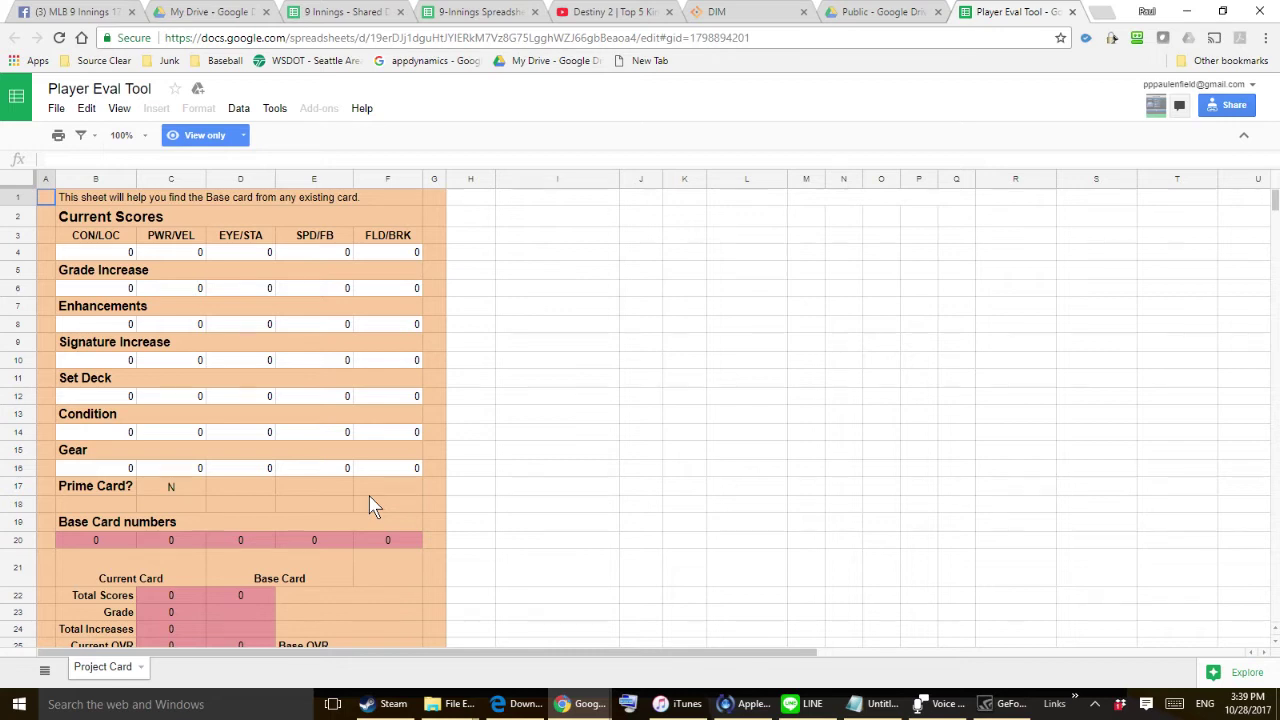
scroll(370, 505, down, 3)
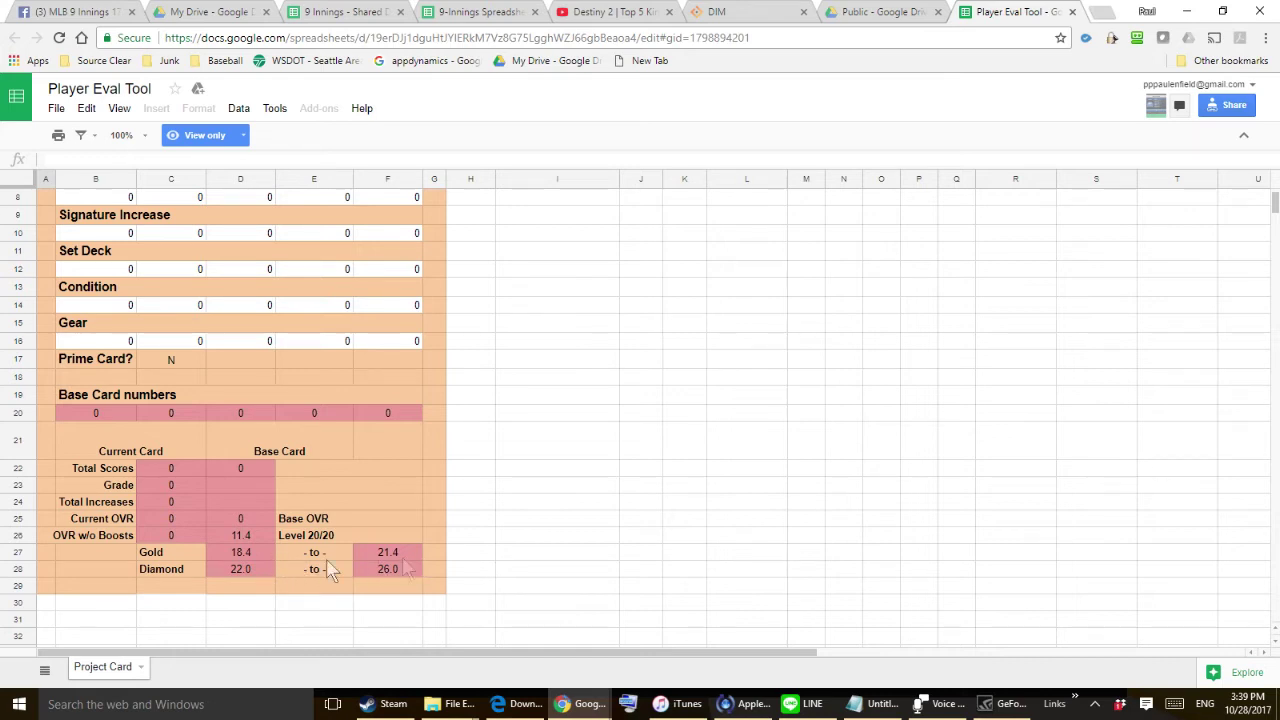
scroll(255, 566, up, 3)
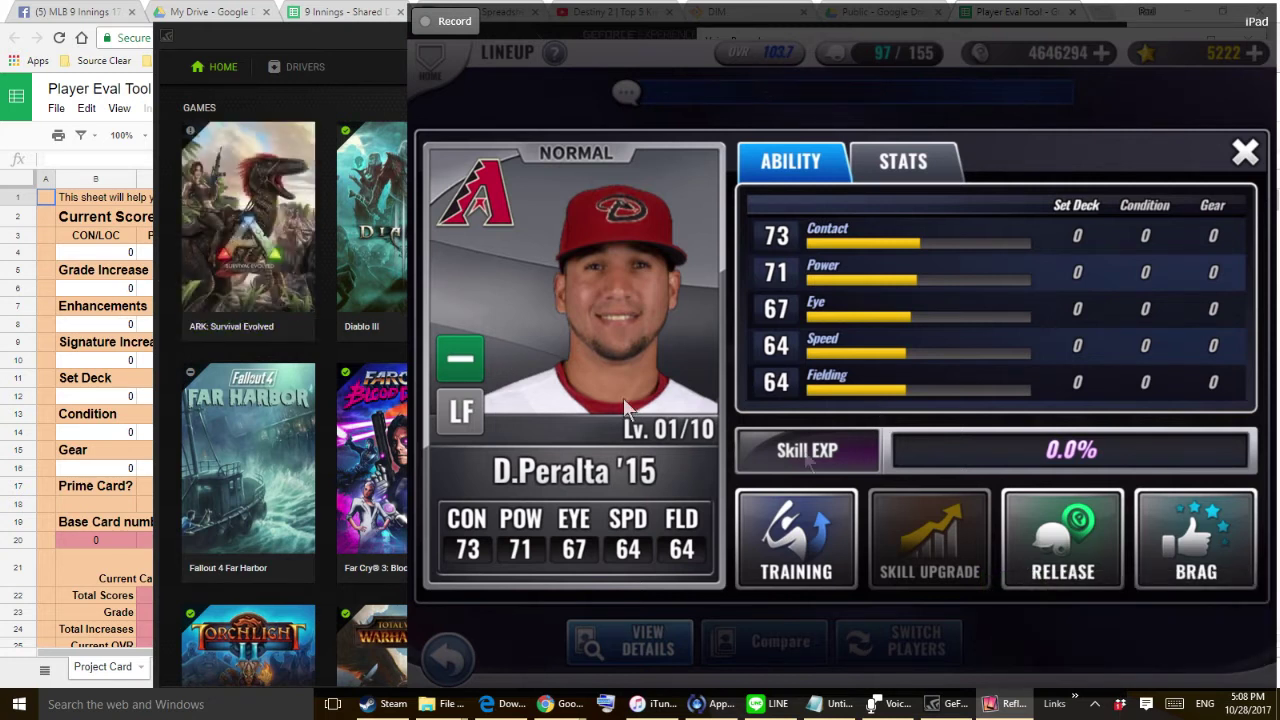
- Enter the D.Peralta '15 card's current scores in the Copy of Player Eval Tool sheet: 73, 71, 67, 64 and 64
click(90, 252)
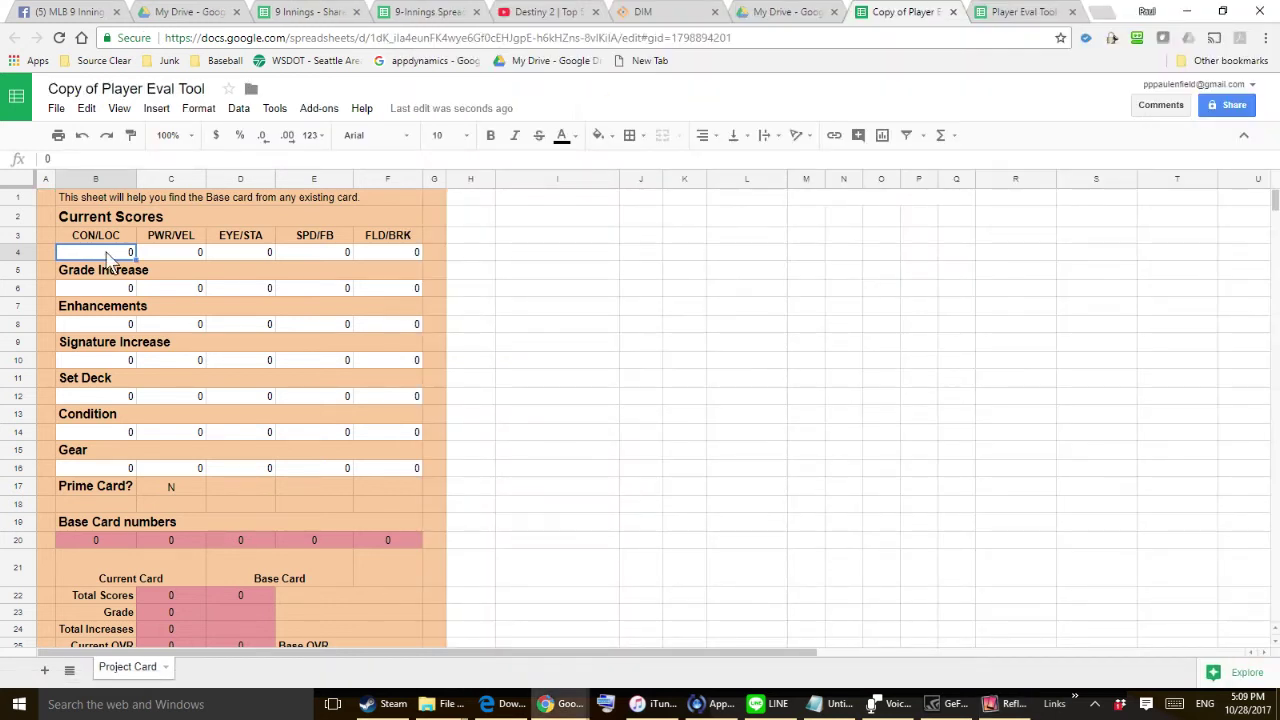
text(7)
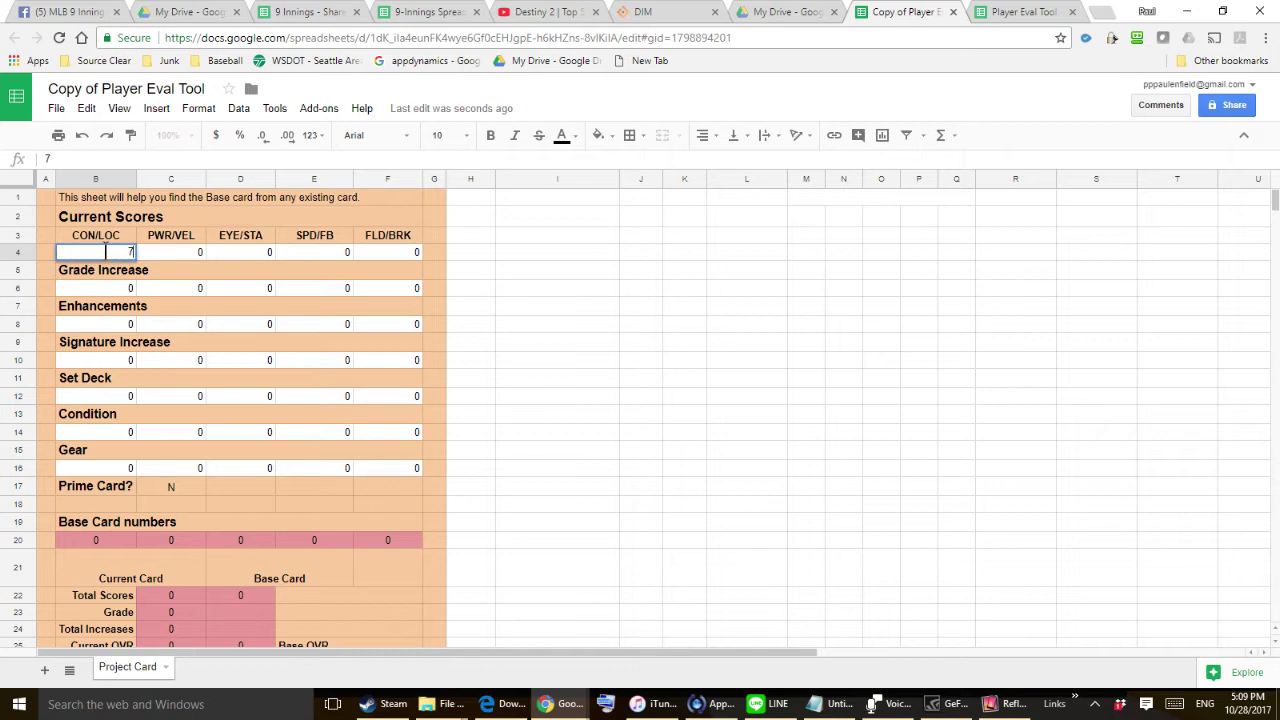
text(31)
key(BackSpace)
key(Tab)
text(71)
key(Tab)
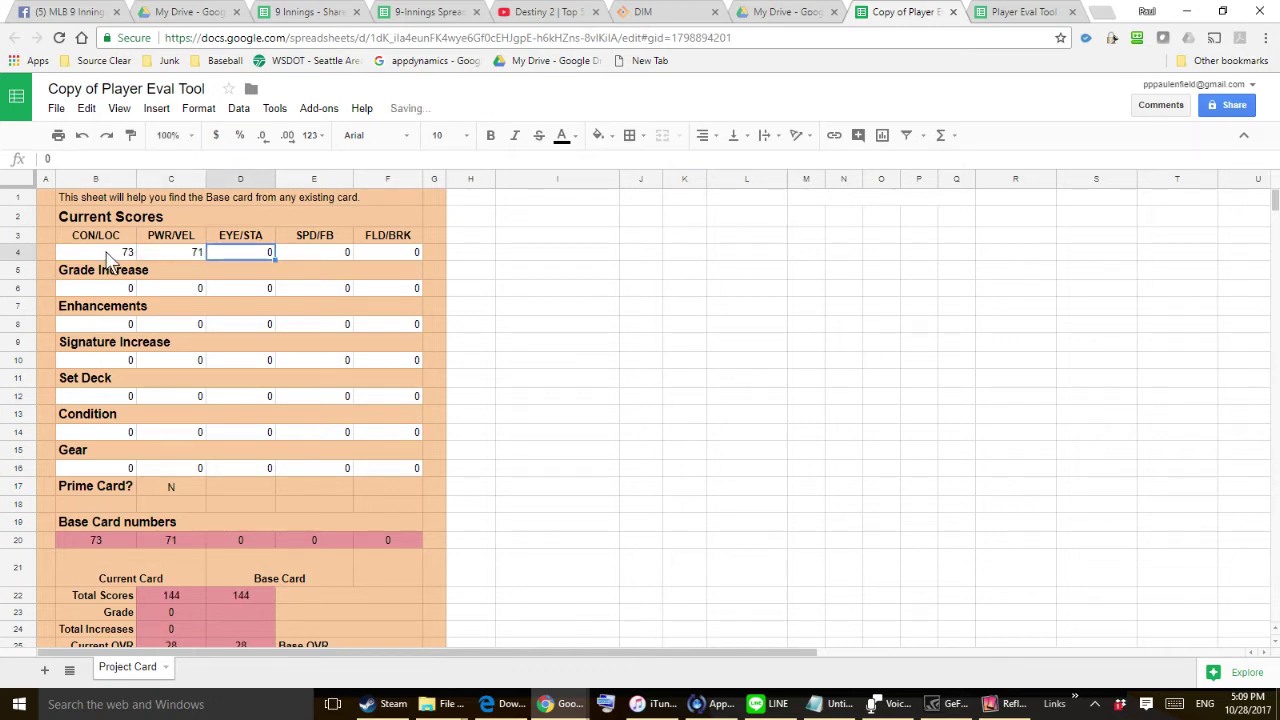
text(67)
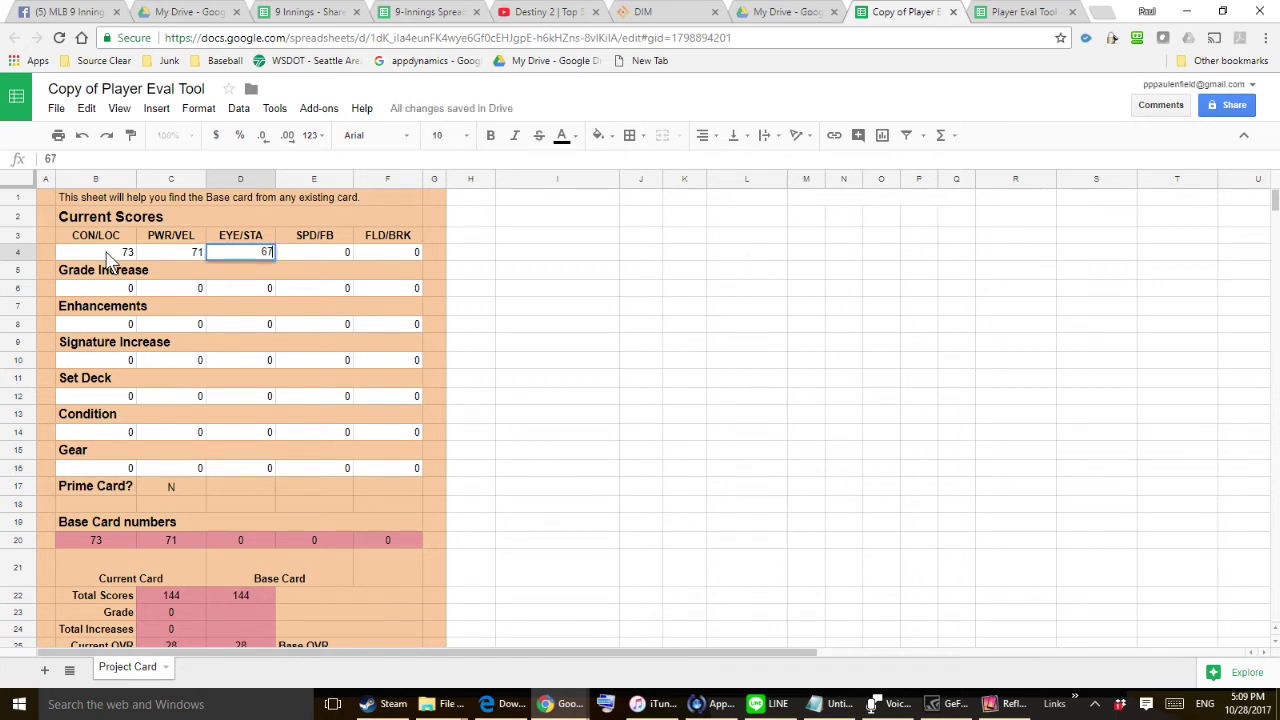
key(Tab)
text(4)
key(Tab)
text(64)
key(Tab)
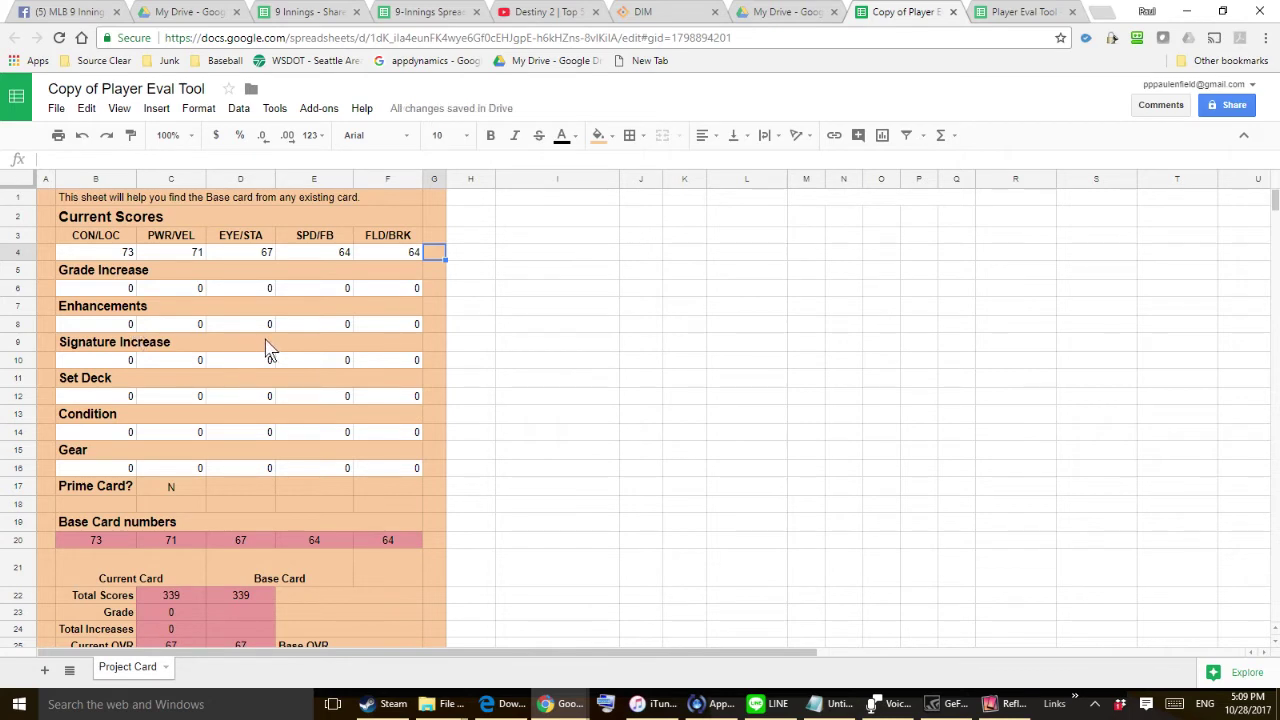
- Examine the base card numbers, base total score, base OVR, Level 20/20 value and the Gold and Diamond projections
scroll(268, 350, down, 1)
scroll(268, 345, down, 2)
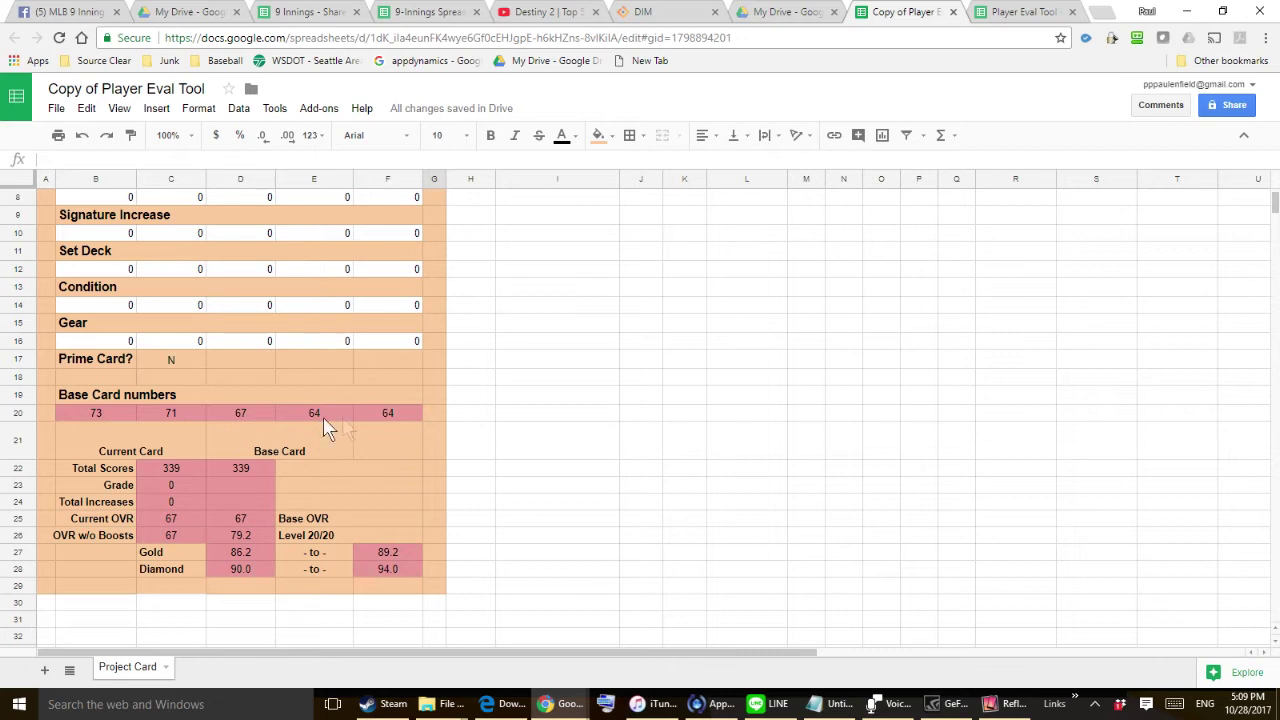
click(78, 417)
drag(176, 418, 400, 423)
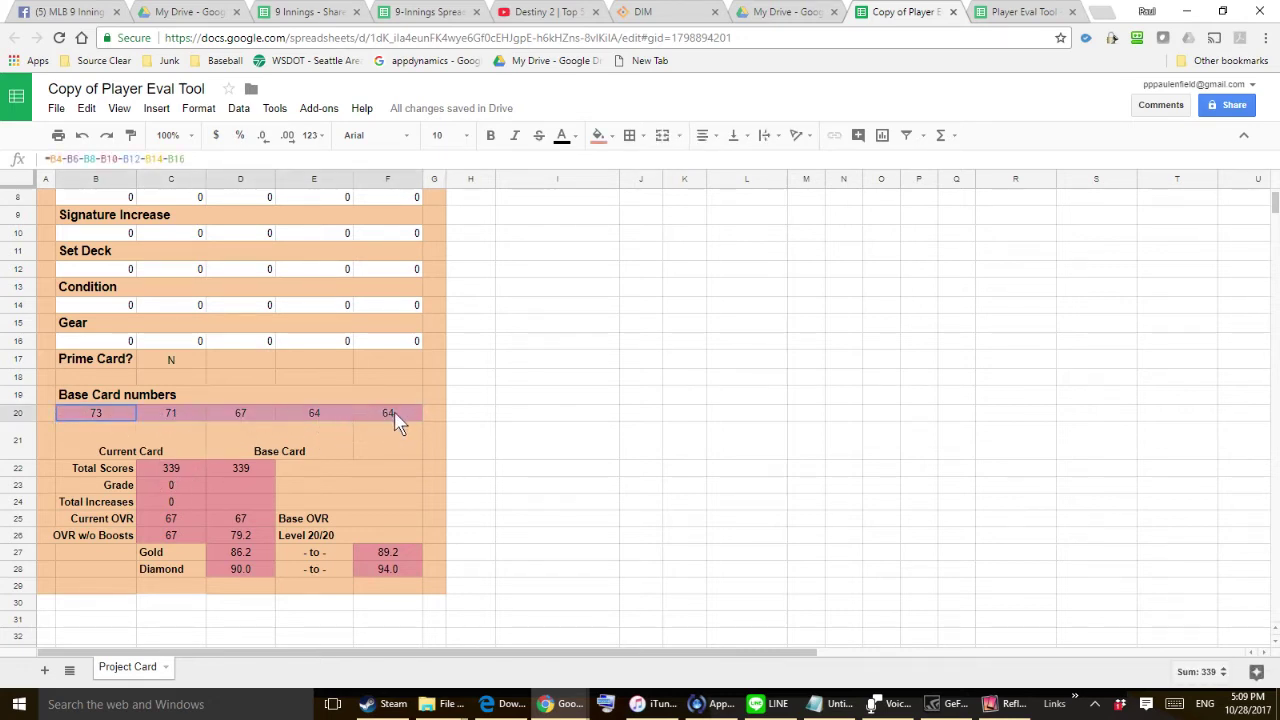
click(247, 470)
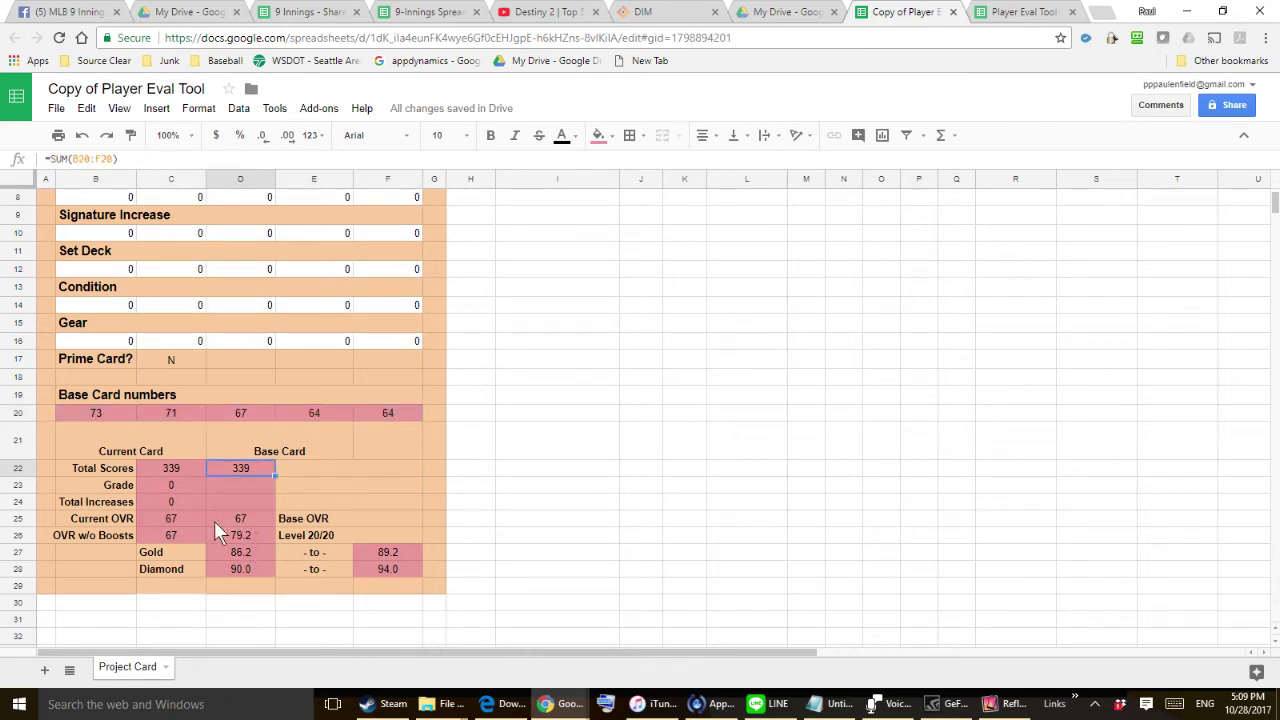
click(245, 517)
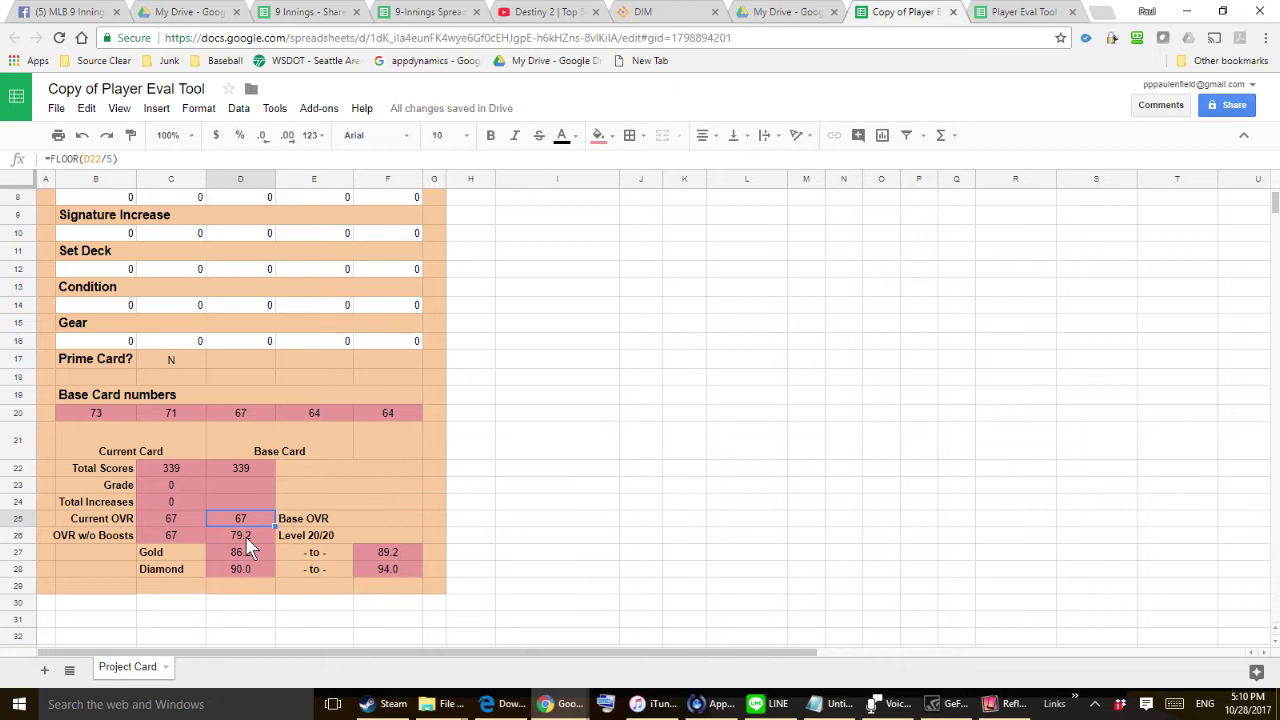
click(247, 541)
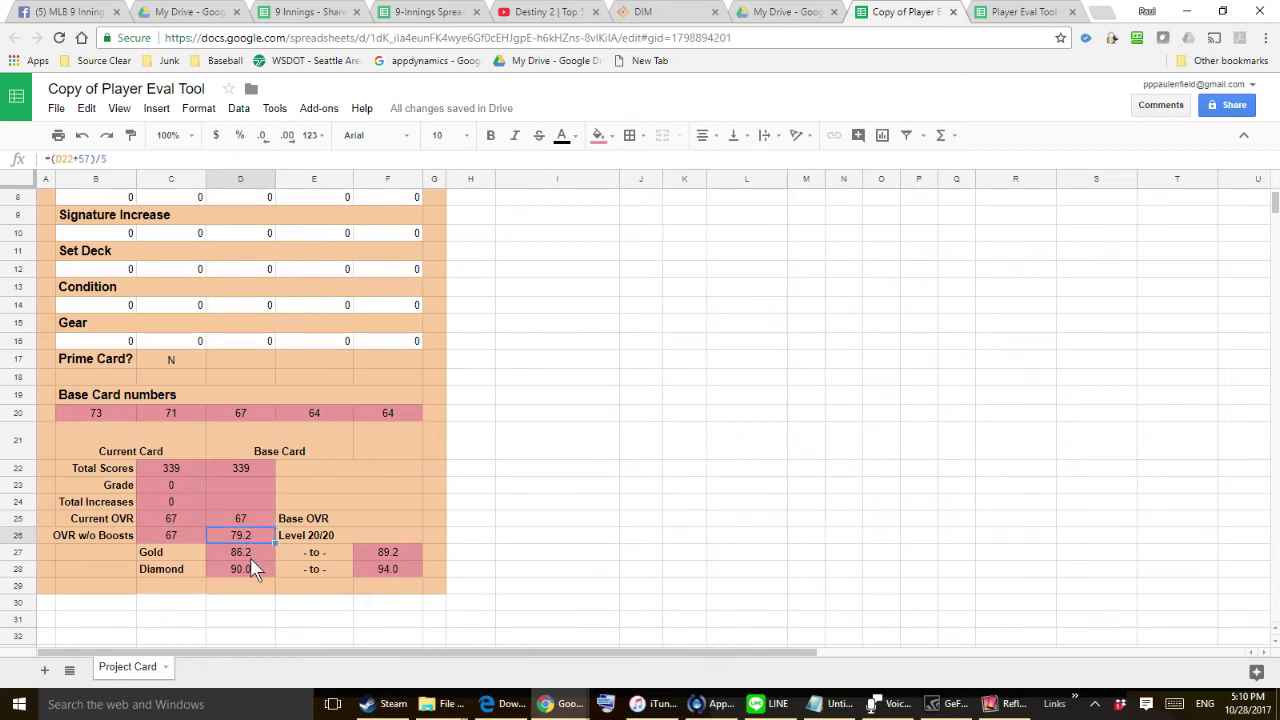
click(250, 552)
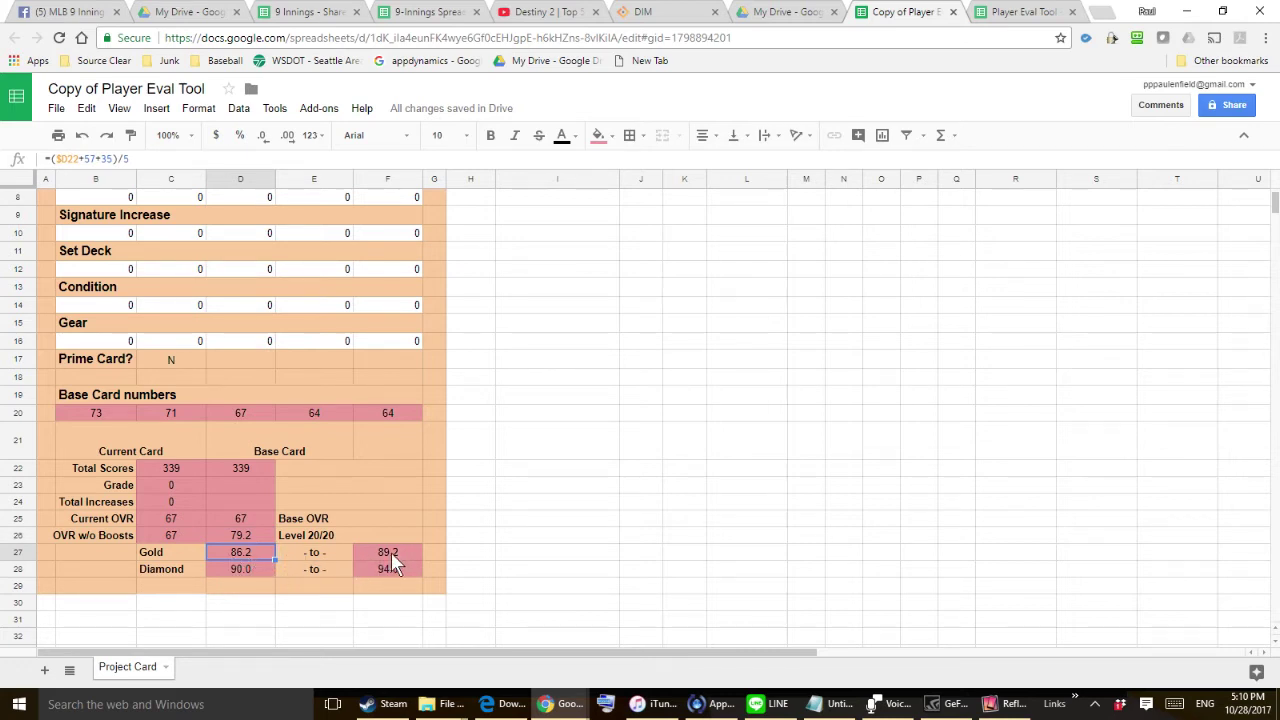
click(238, 570)
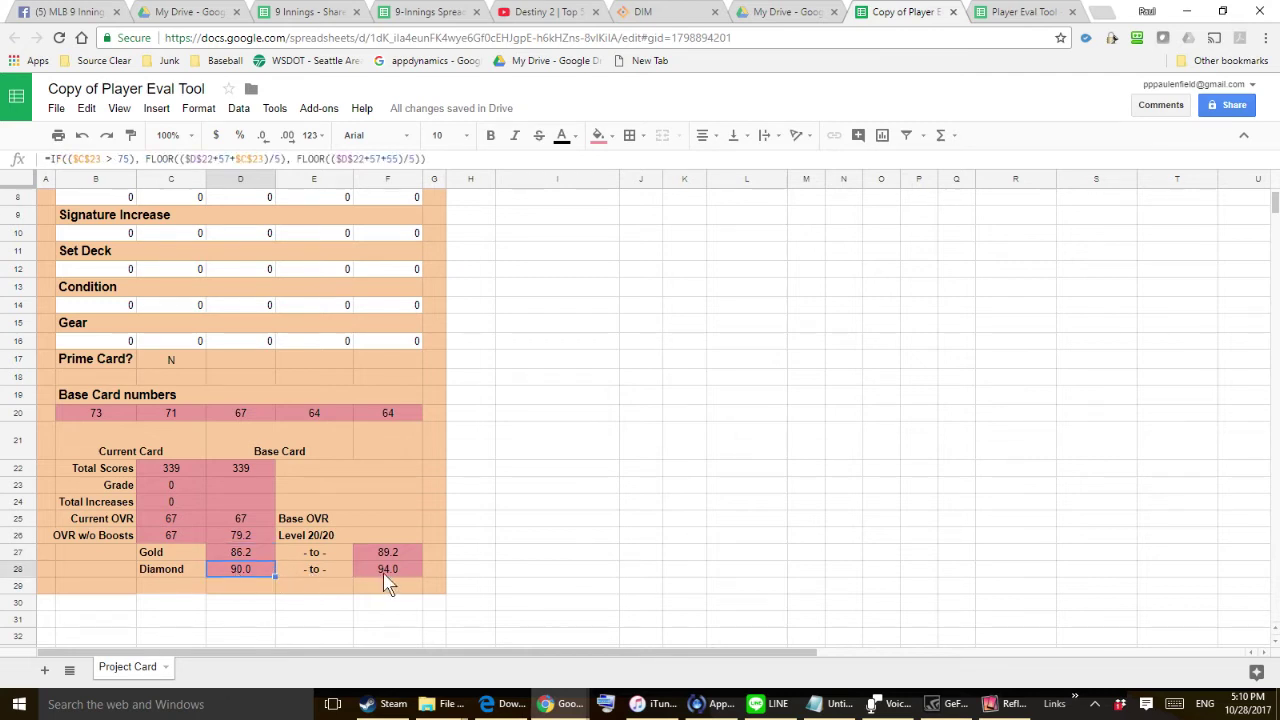
- Clear all five values in the Current Scores row
scroll(397, 437, up, 2)
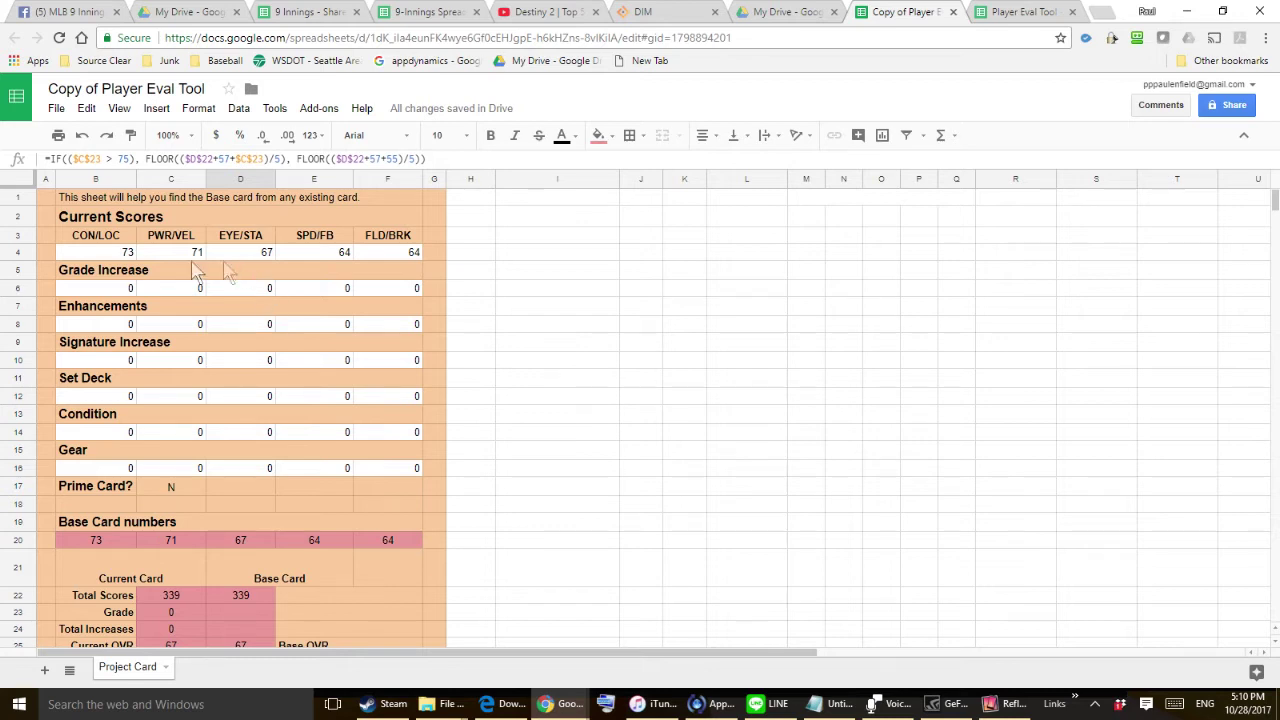
click(129, 255)
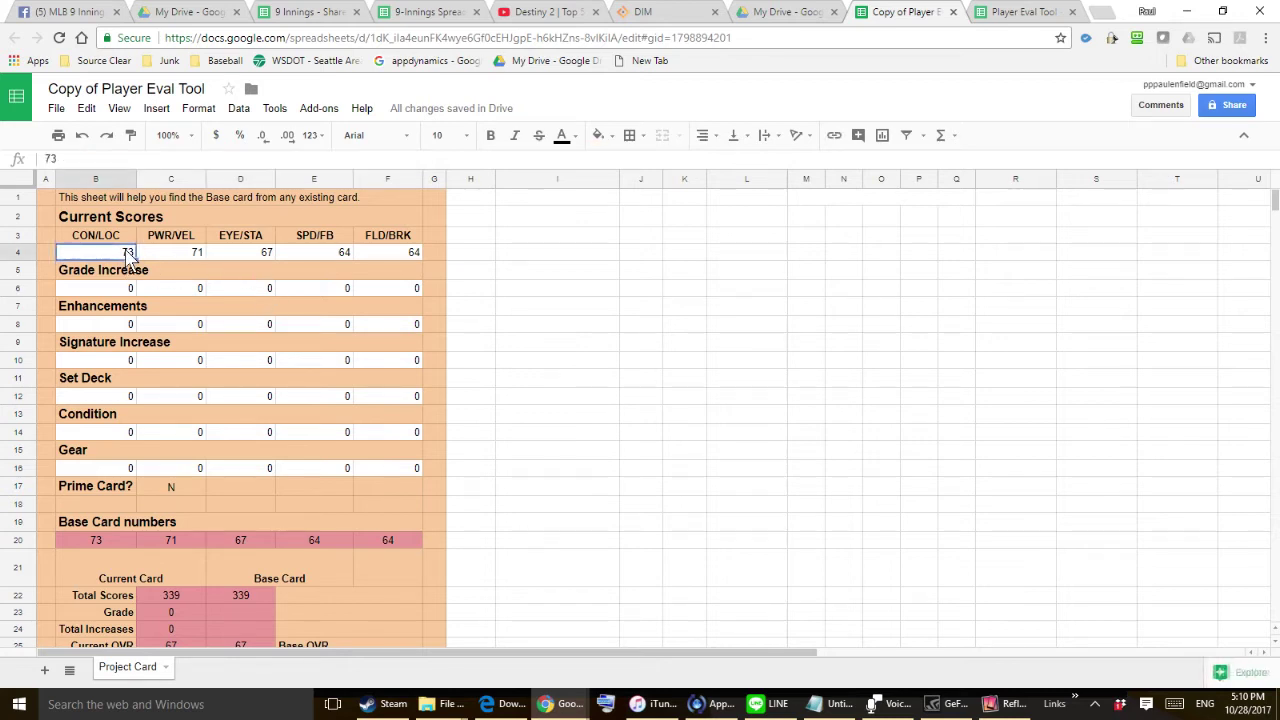
key(shift+Right)
key(shift+Right)
key(shift+Right)
key(shift+Right)
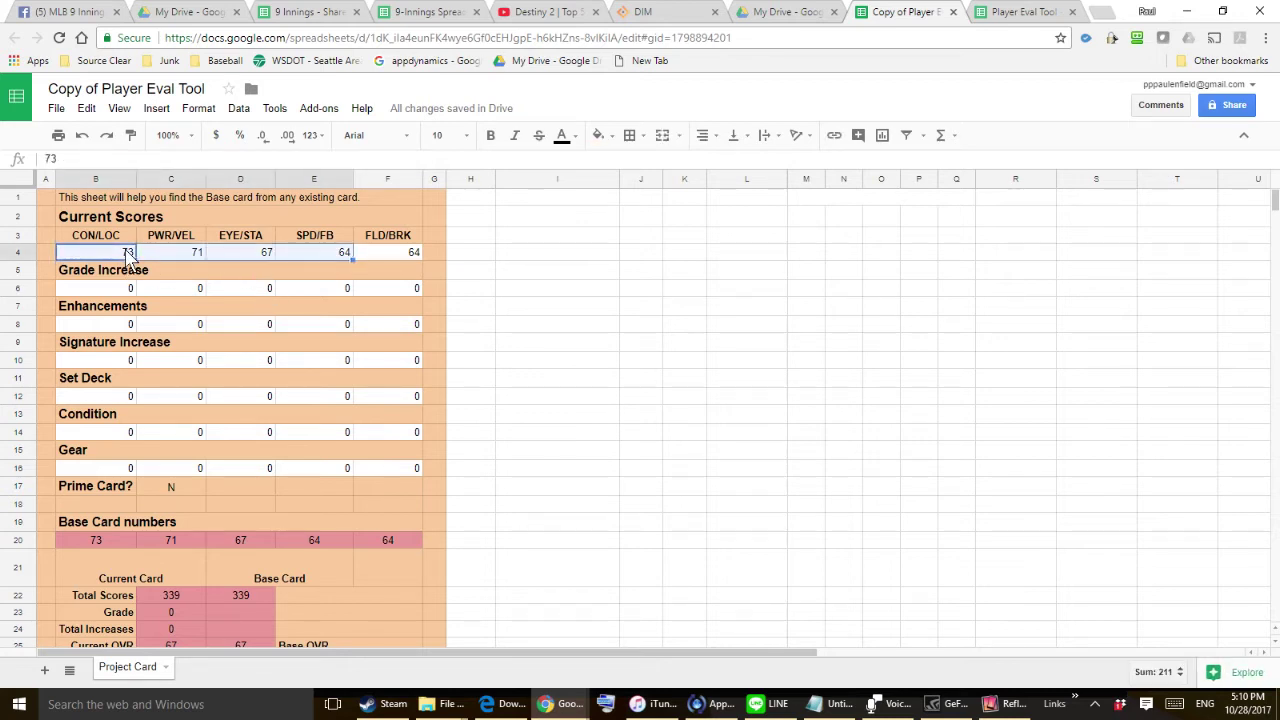
key(Delete)
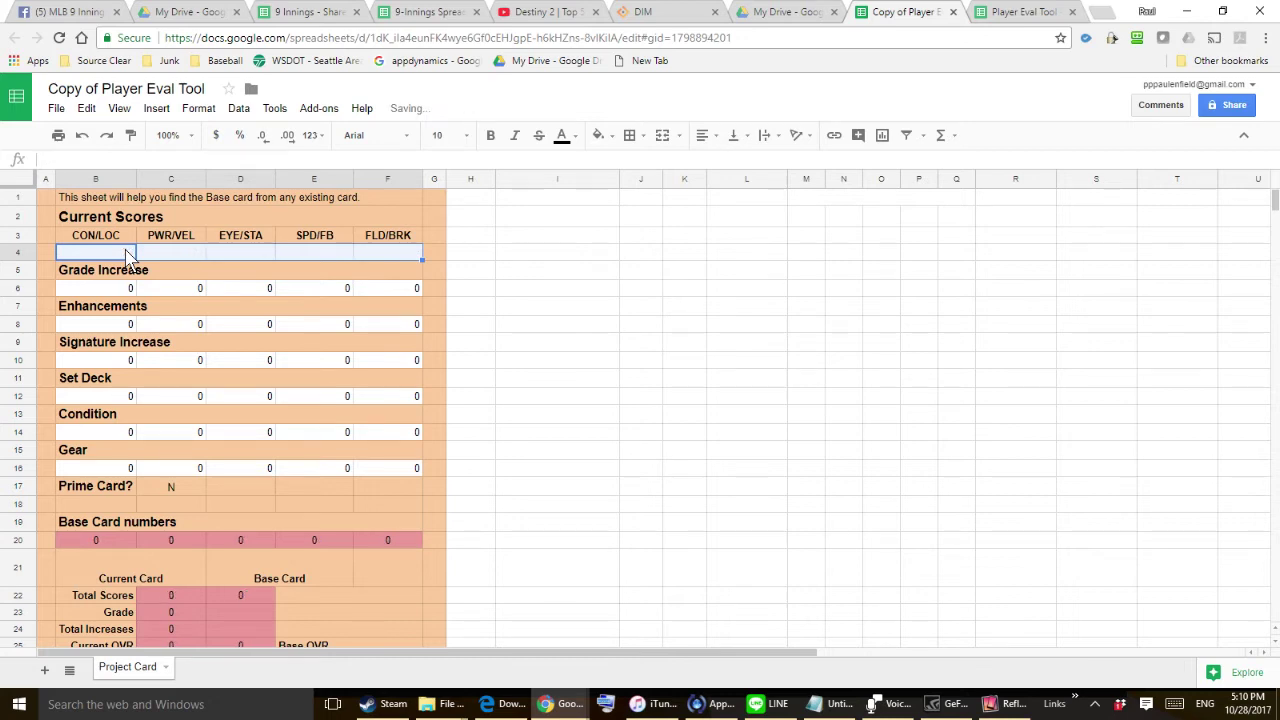
click(129, 255)
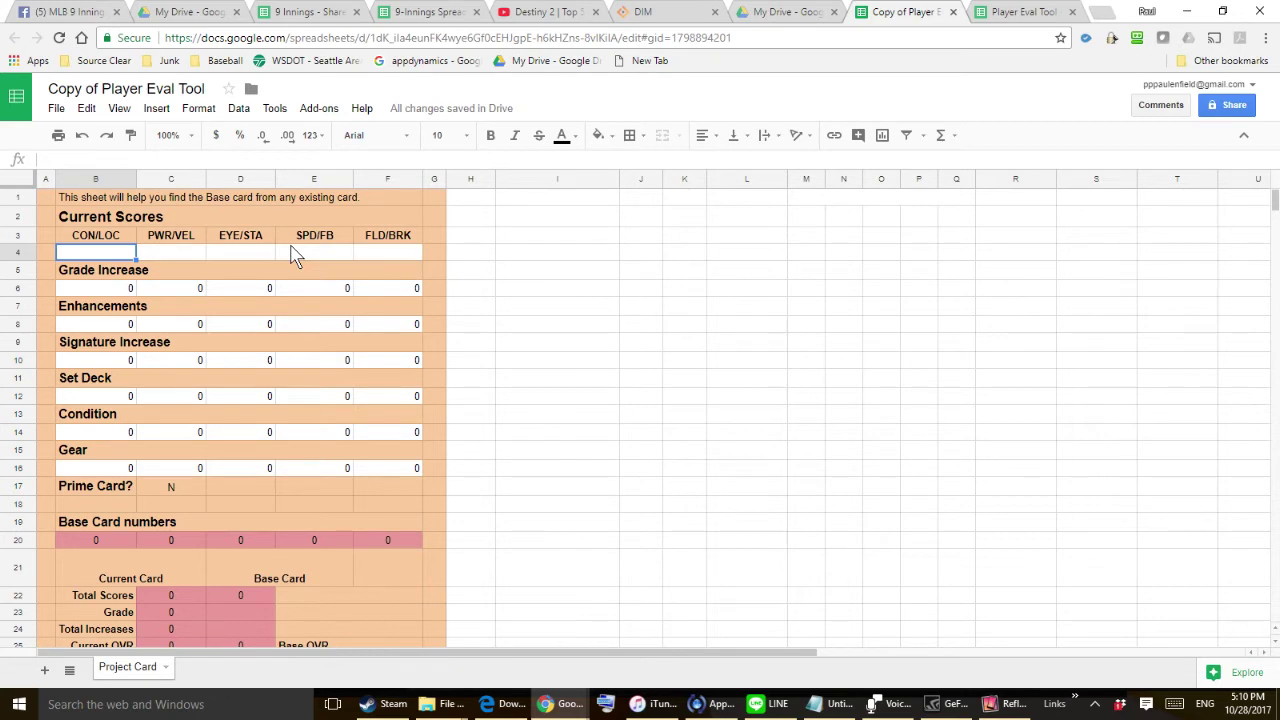
- Check the Gold J.Bautista '17 card in the mirrored iPad window and enter its current scores: 75, 81, 82, 66 and 74
click(990, 702)
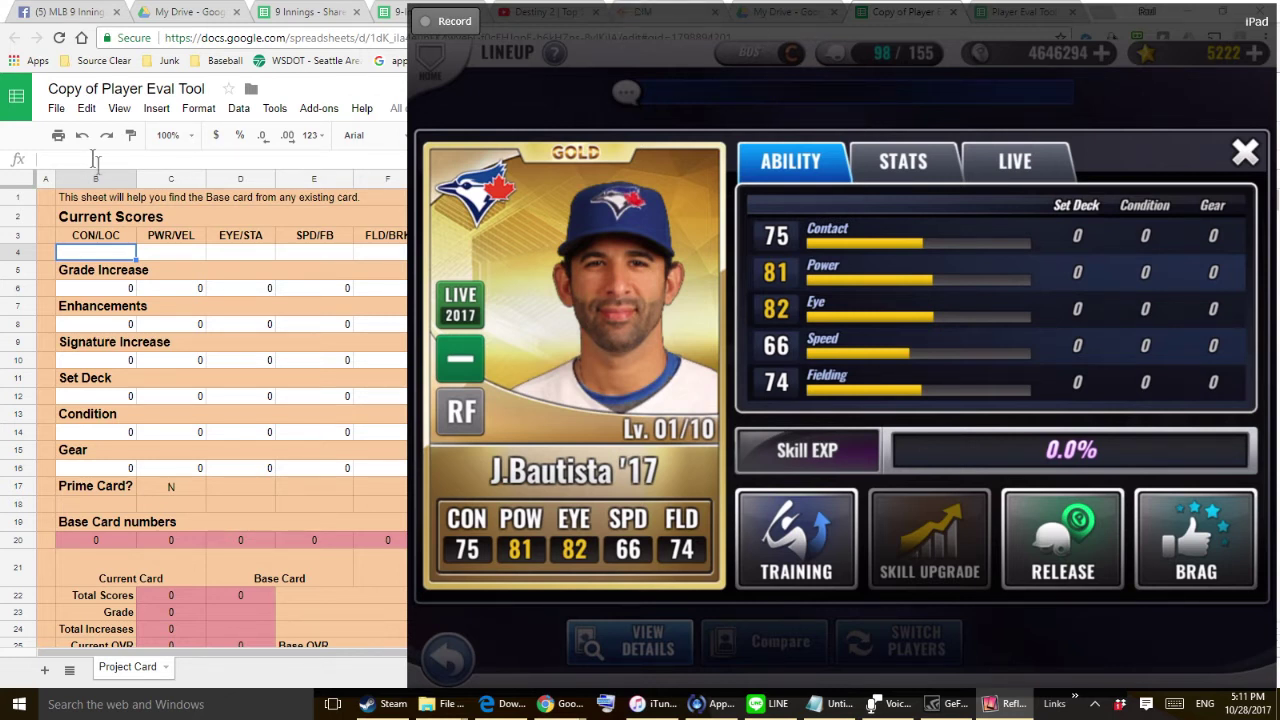
click(119, 259)
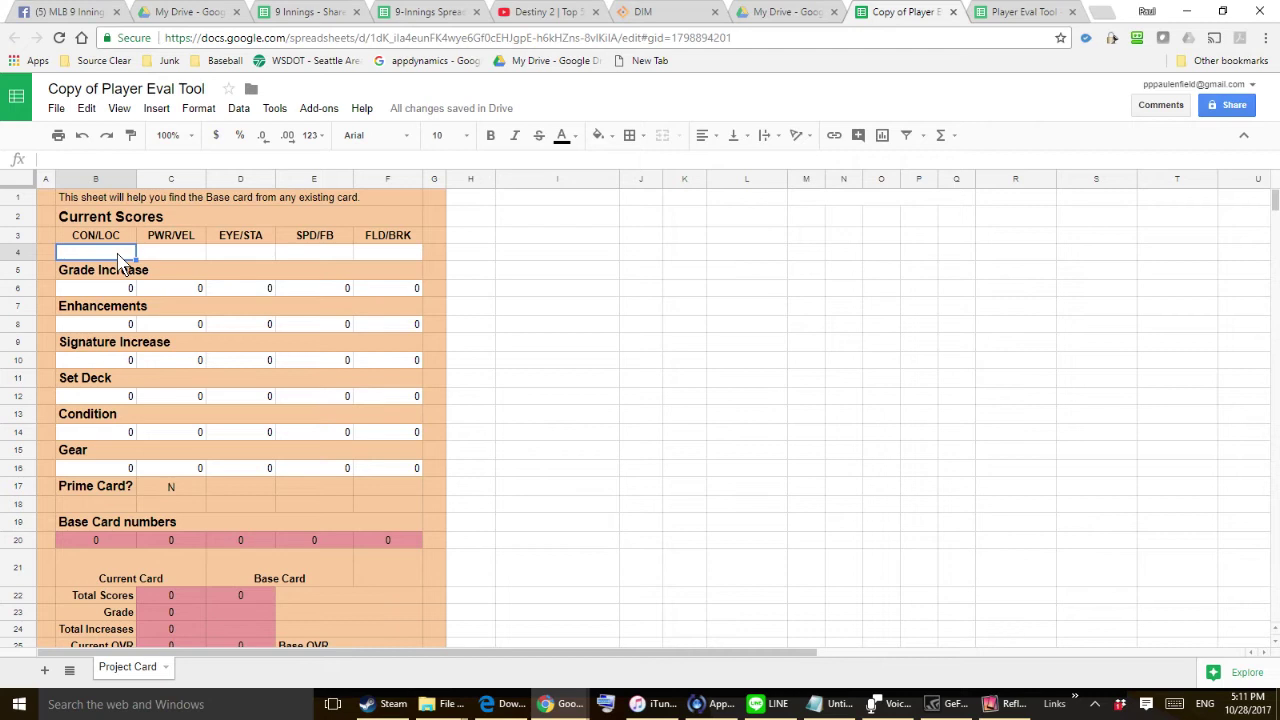
text(75)
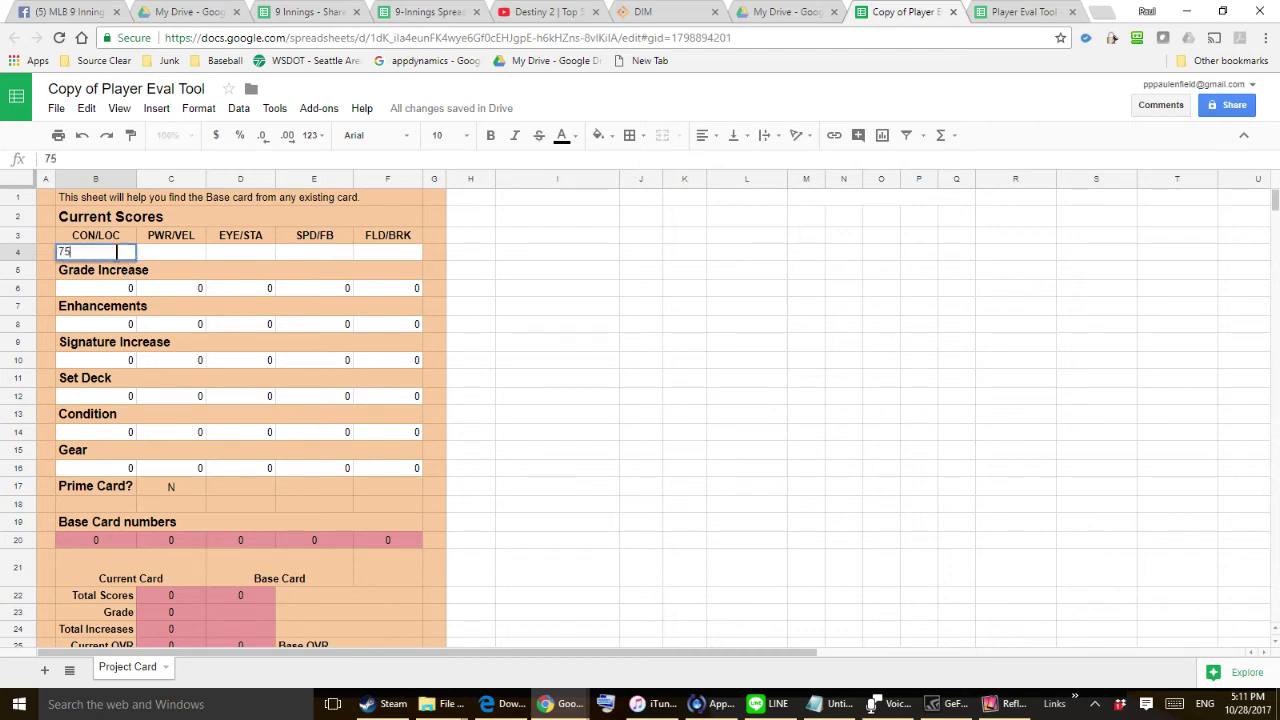
key(Tab)
text(81)
key(Tab)
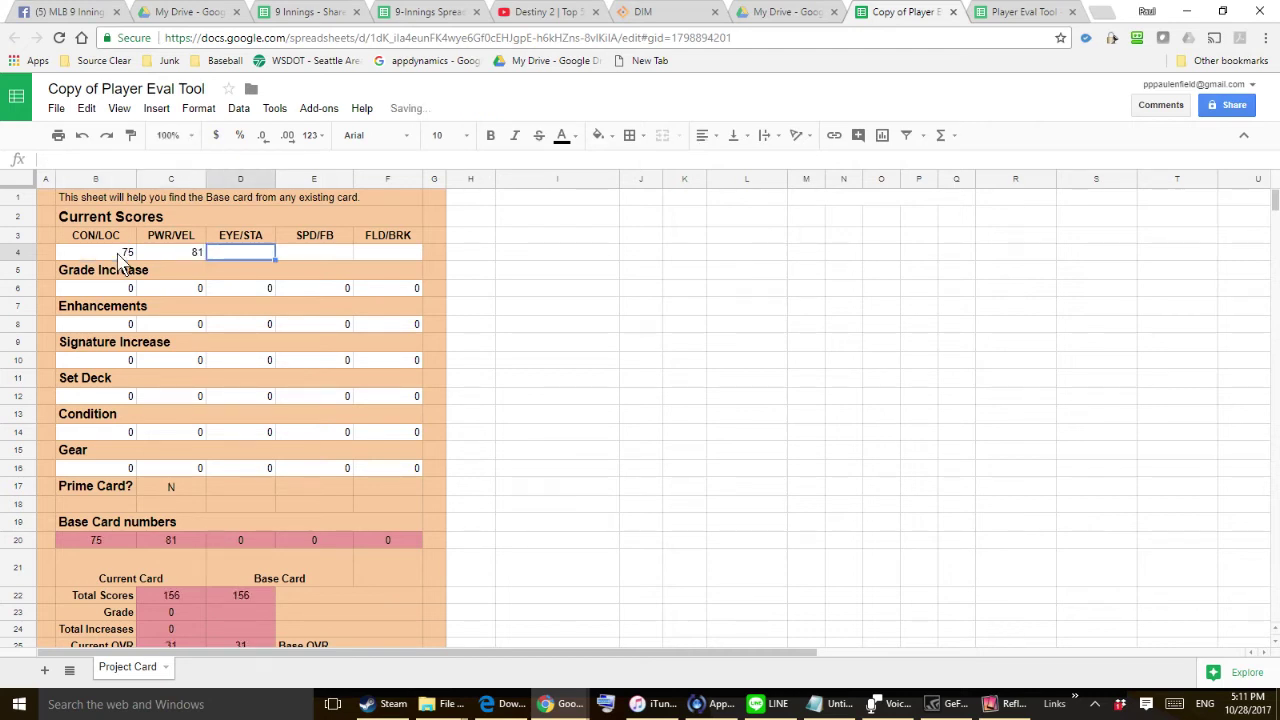
text(82)
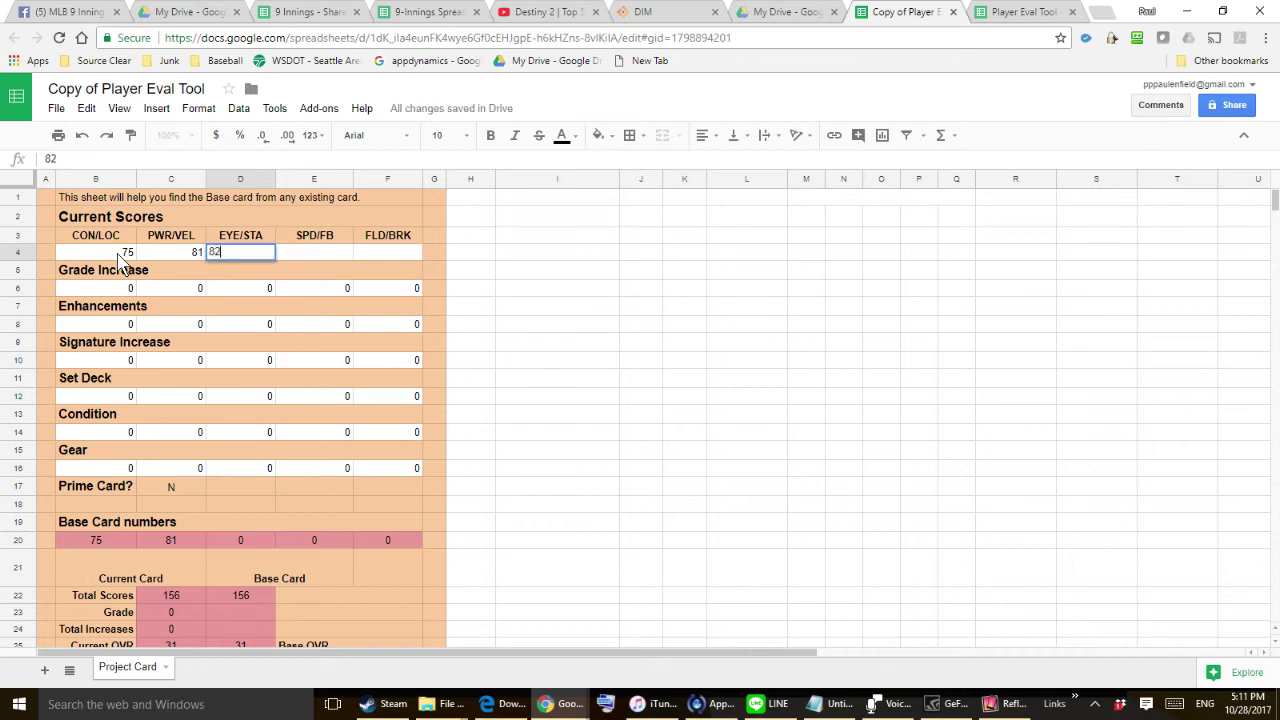
key(Tab)
text(66)
key(Tab)
text(74)
key(Return)
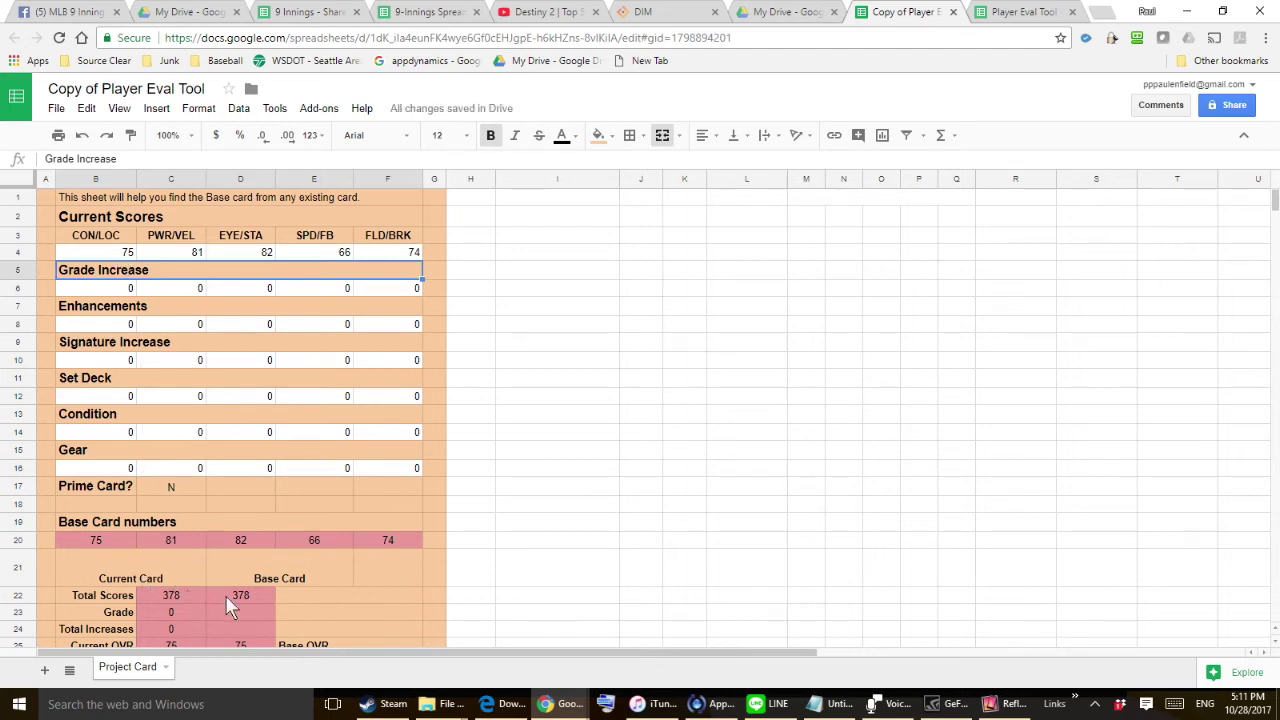
- Check the Gold J.Bautista '17 card in the mirrored iPad window and enter its grade increases: 8, 10, 10, 6 and 8
scroll(235, 597, down, 1)
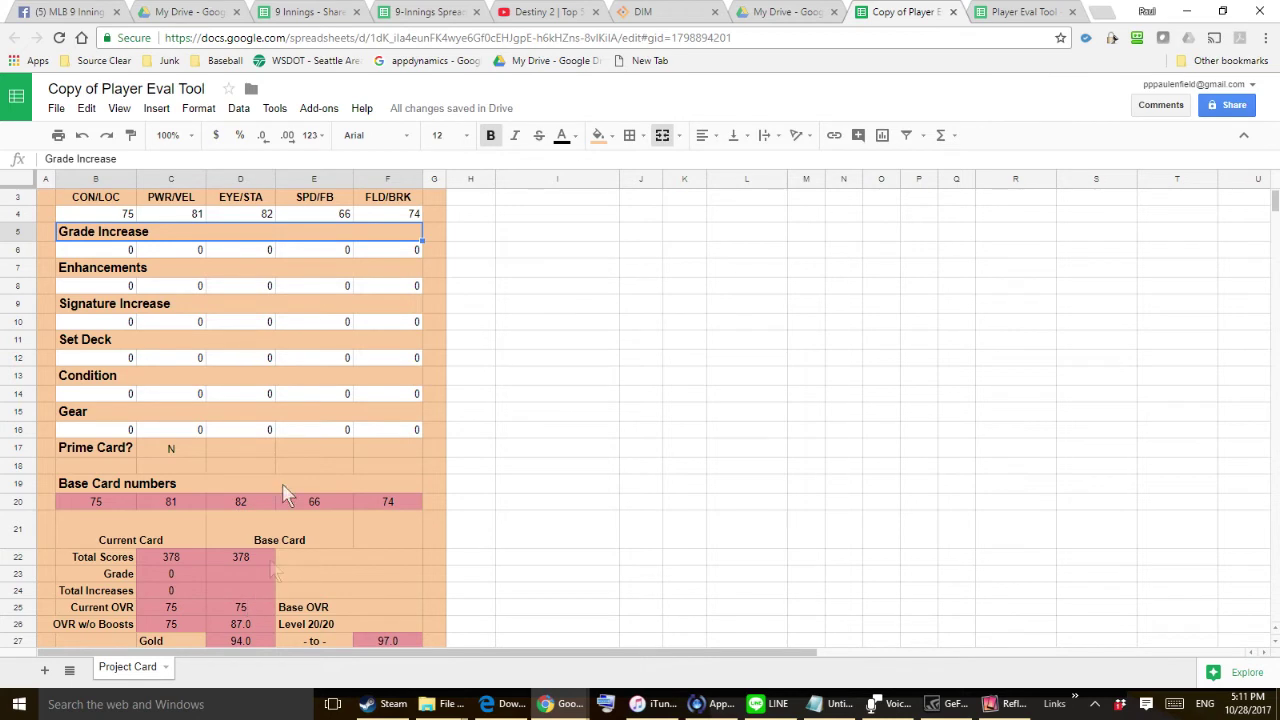
click(104, 251)
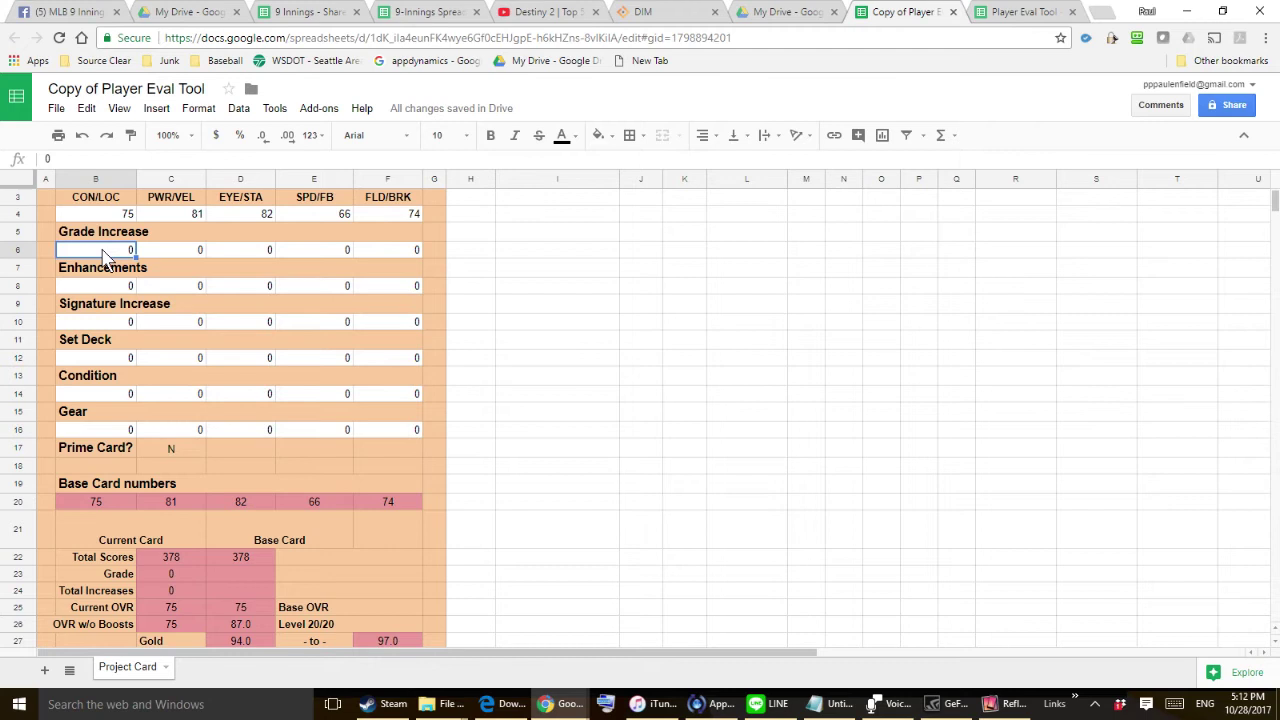
click(1010, 710)
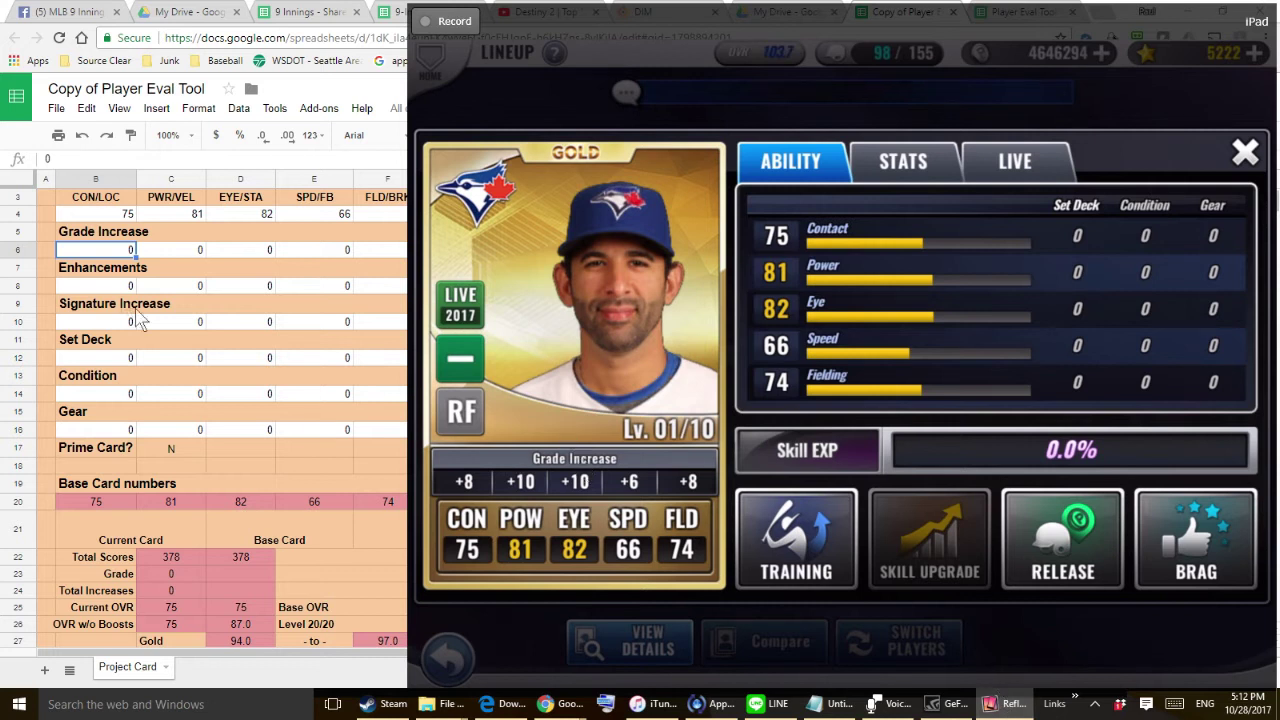
click(88, 256)
text(8)
key(Tab)
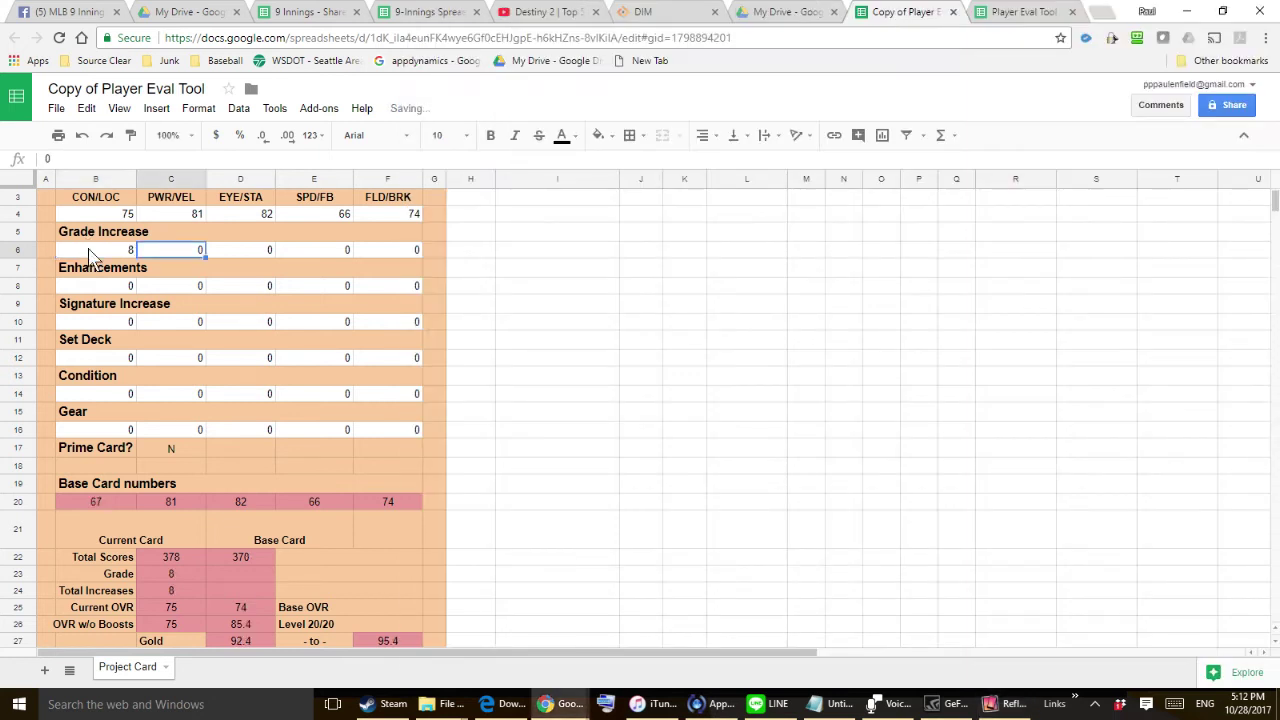
text(10)
key(Tab)
text(10)
key(Tab)
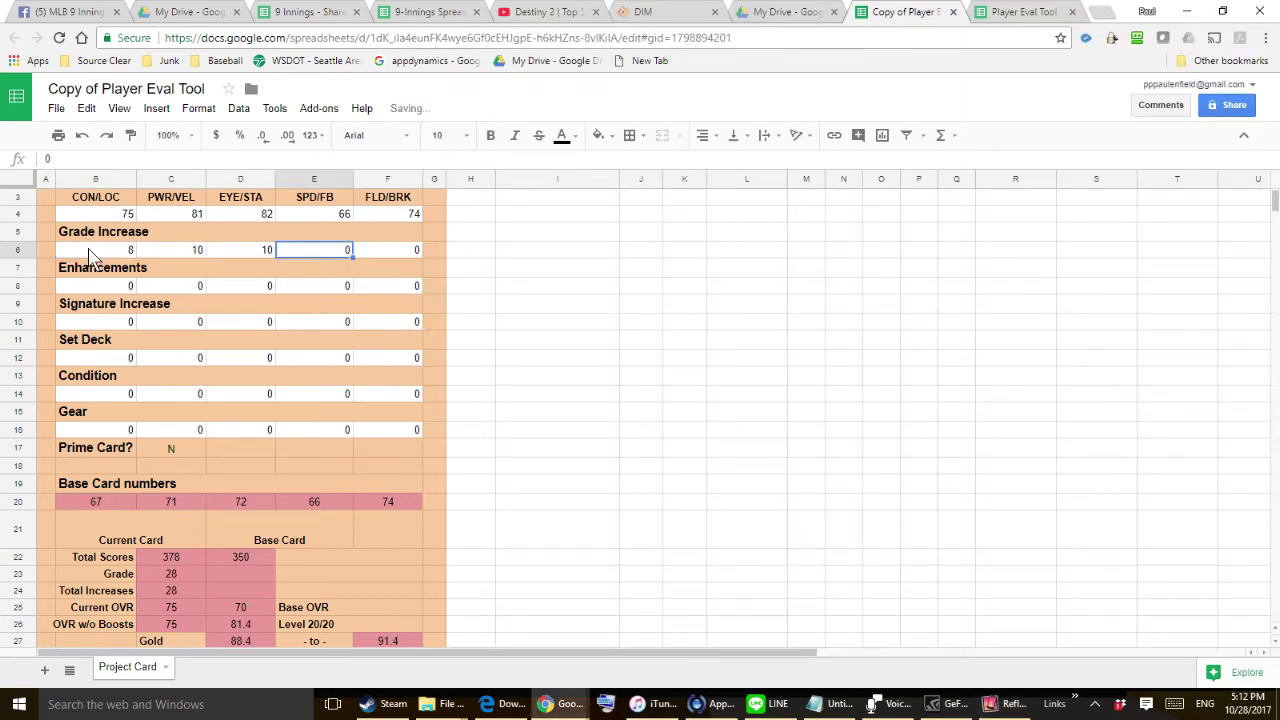
text(6)
key(Tab)
text(8)
key(Tab)
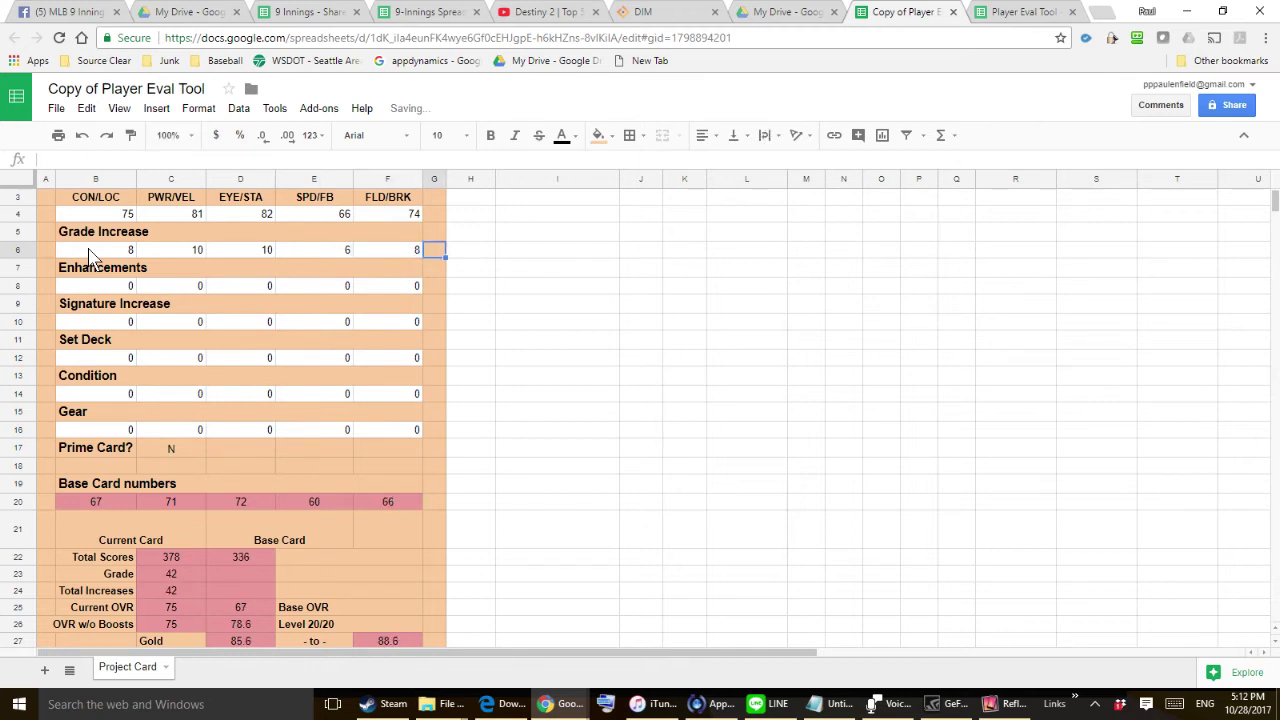
- Examine the J.Bautista card's base OVR, Level 20/20 value, and Gold and Diamond projections
click(233, 611)
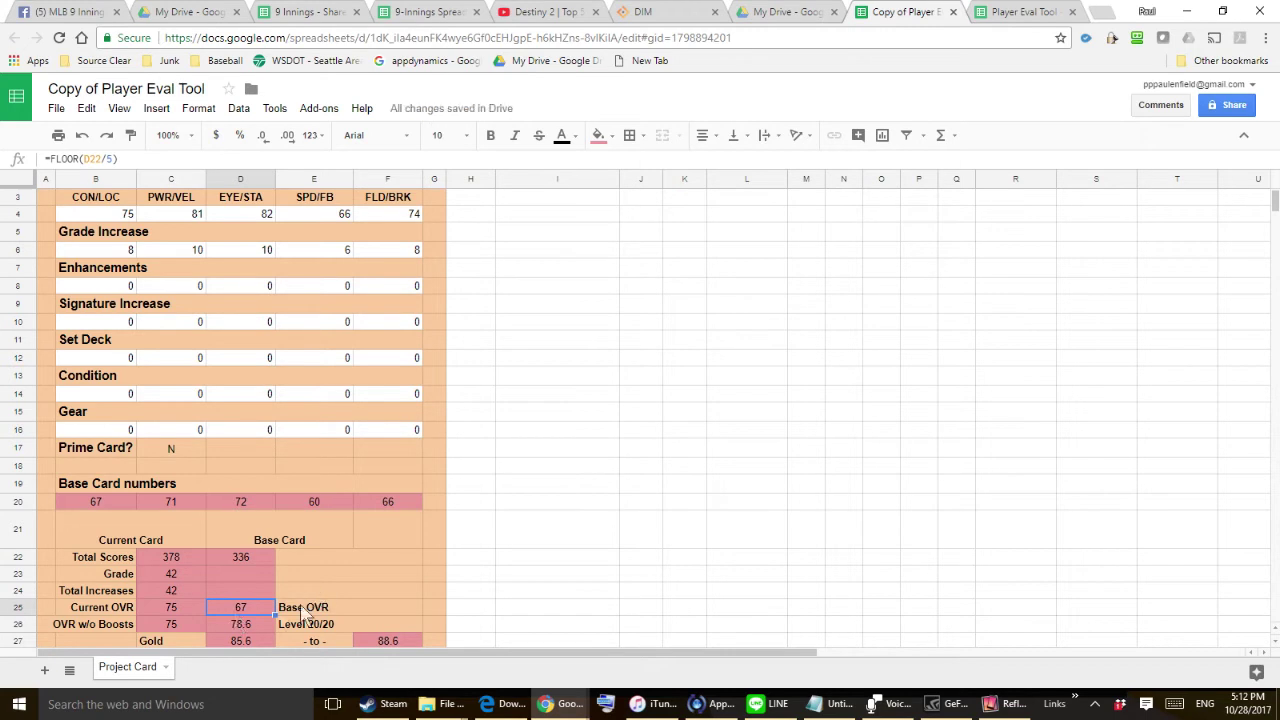
scroll(264, 618, down, 1)
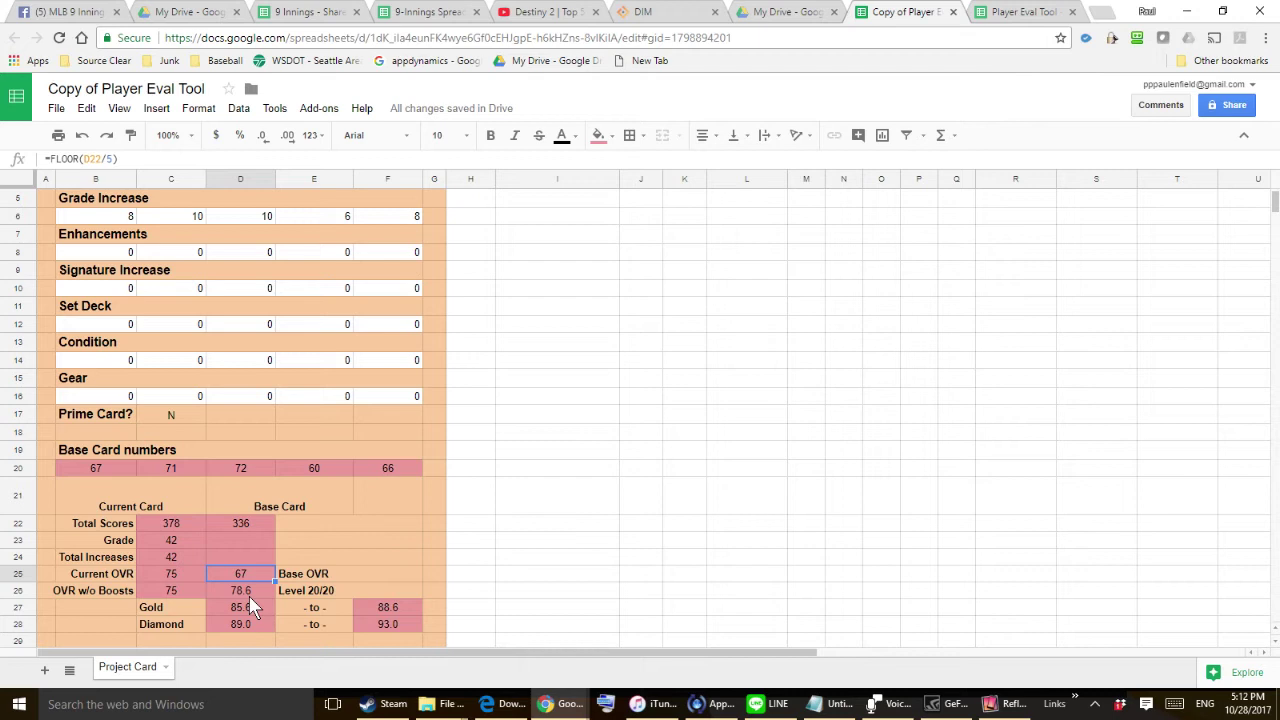
click(249, 594)
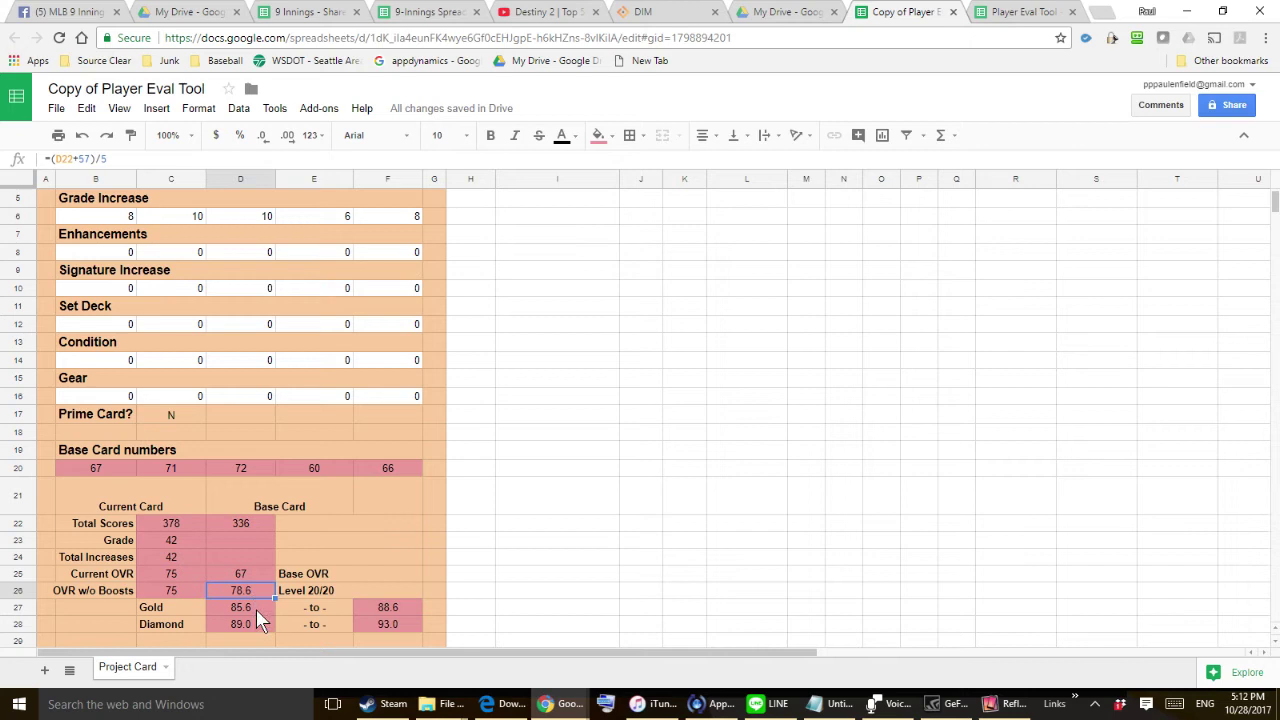
click(260, 609)
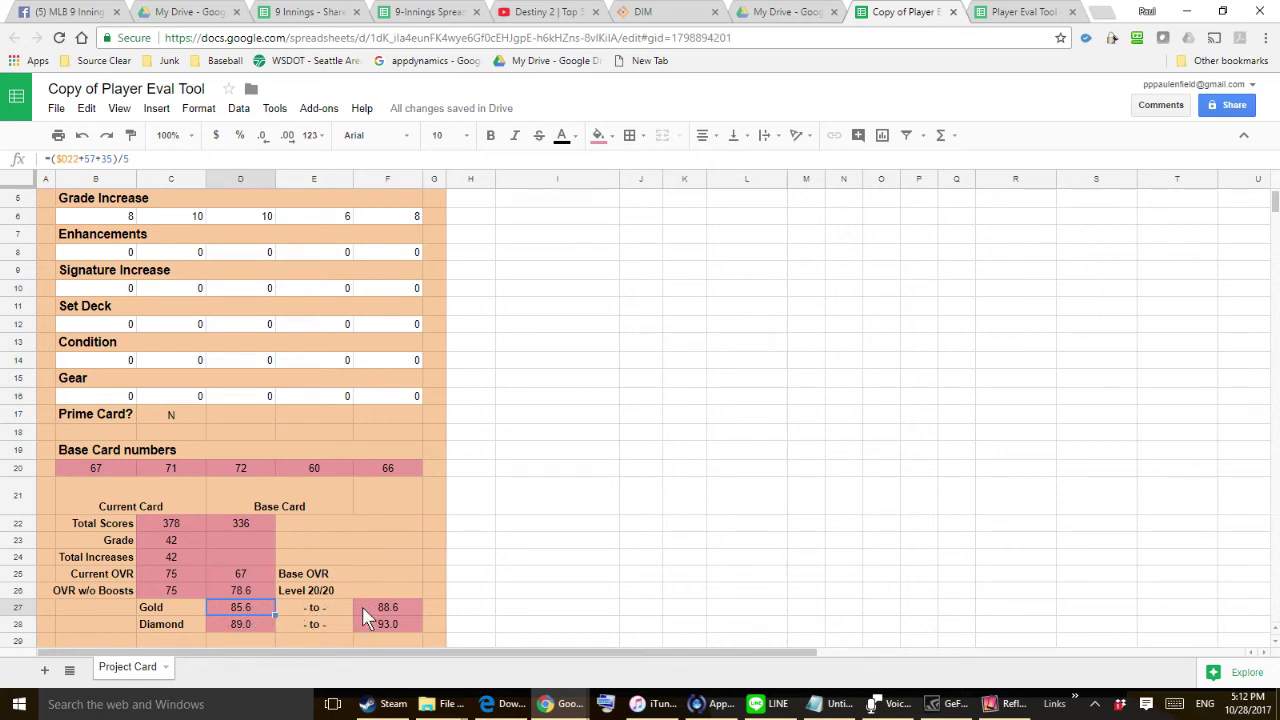
click(258, 630)
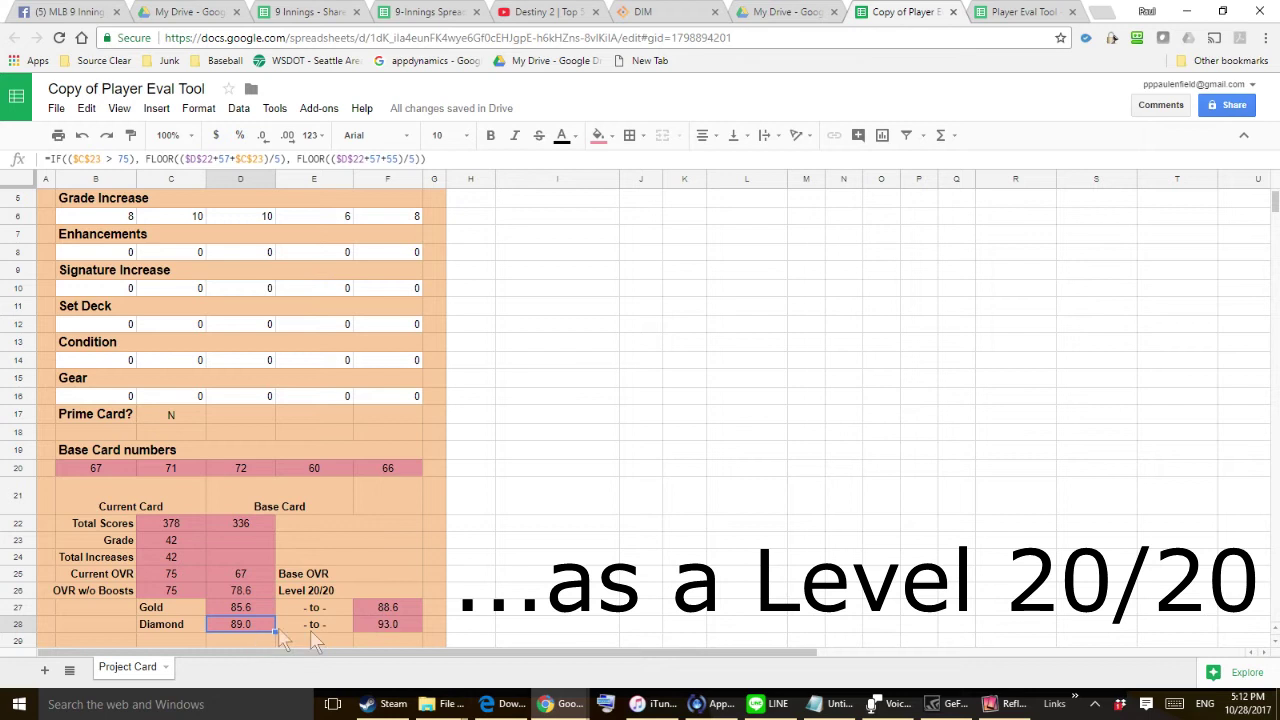
click(387, 628)
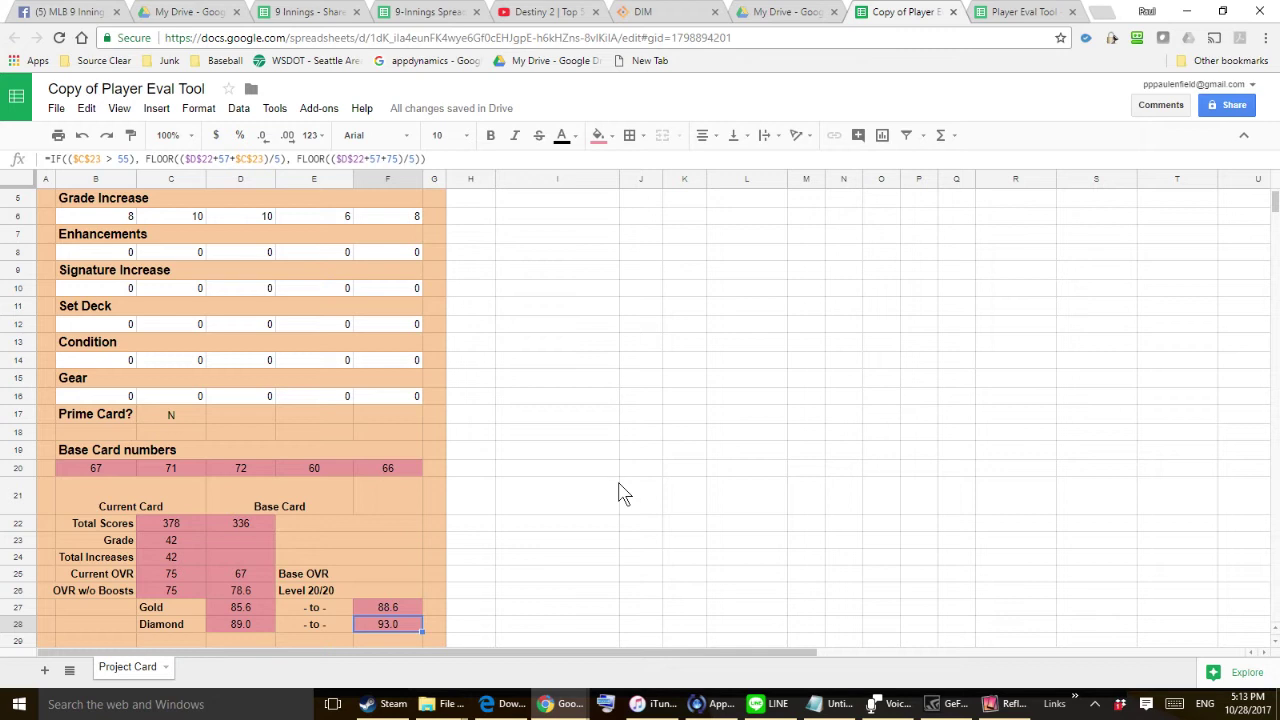
- Open the Gold C.Granderson '11 card in the mirrored iPad window and enter its current scores in the sheet: 93, 113, 96, 86 and 92
key(alt+Tab)
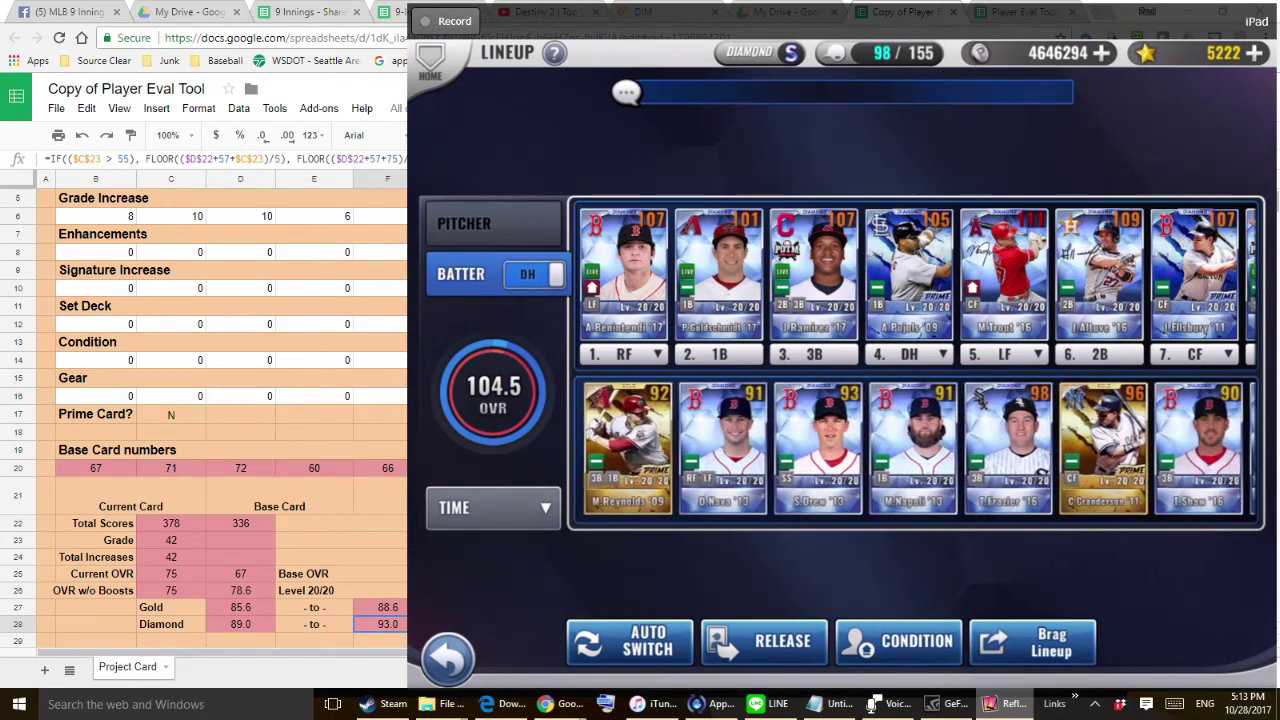
click(1018, 448)
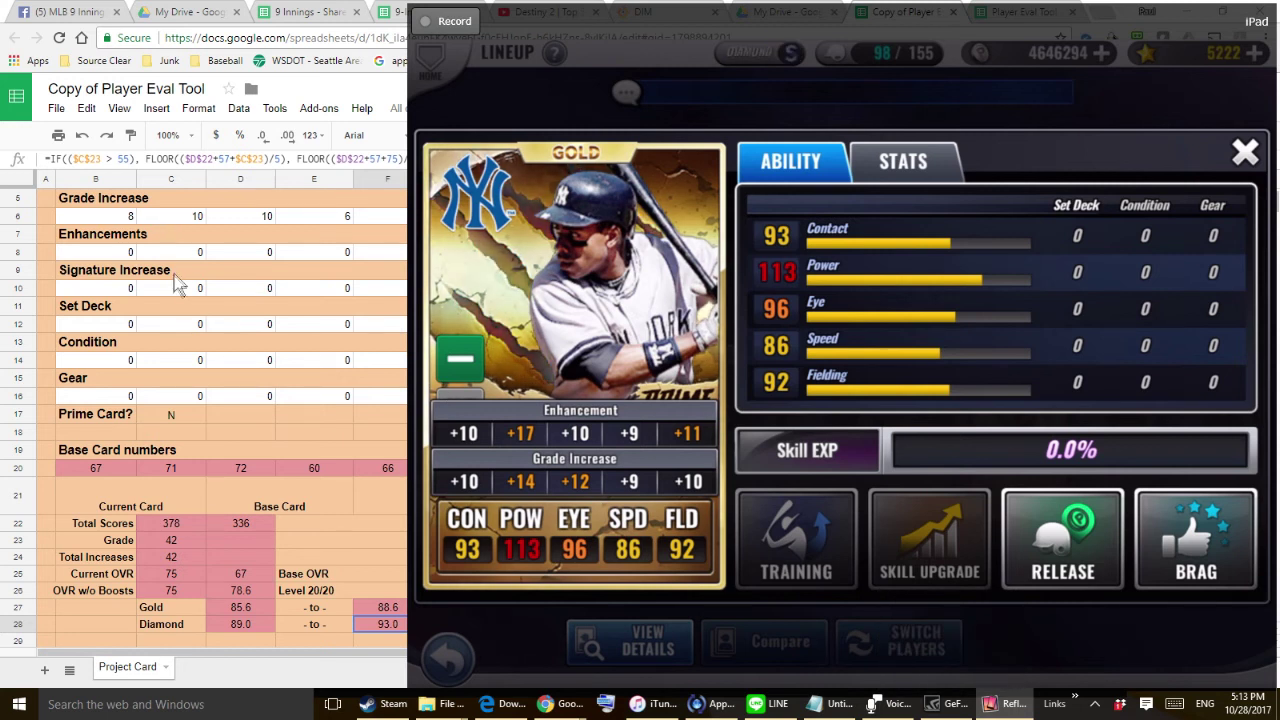
scroll(175, 285, up, 2)
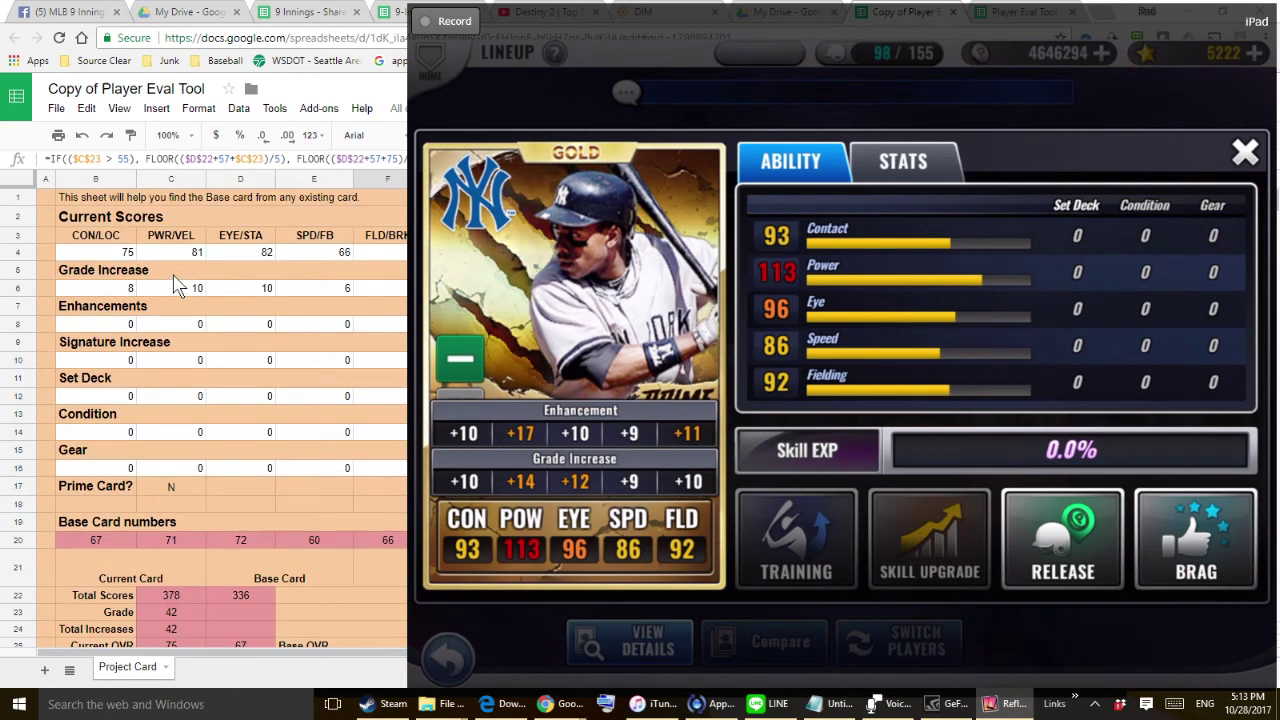
click(117, 262)
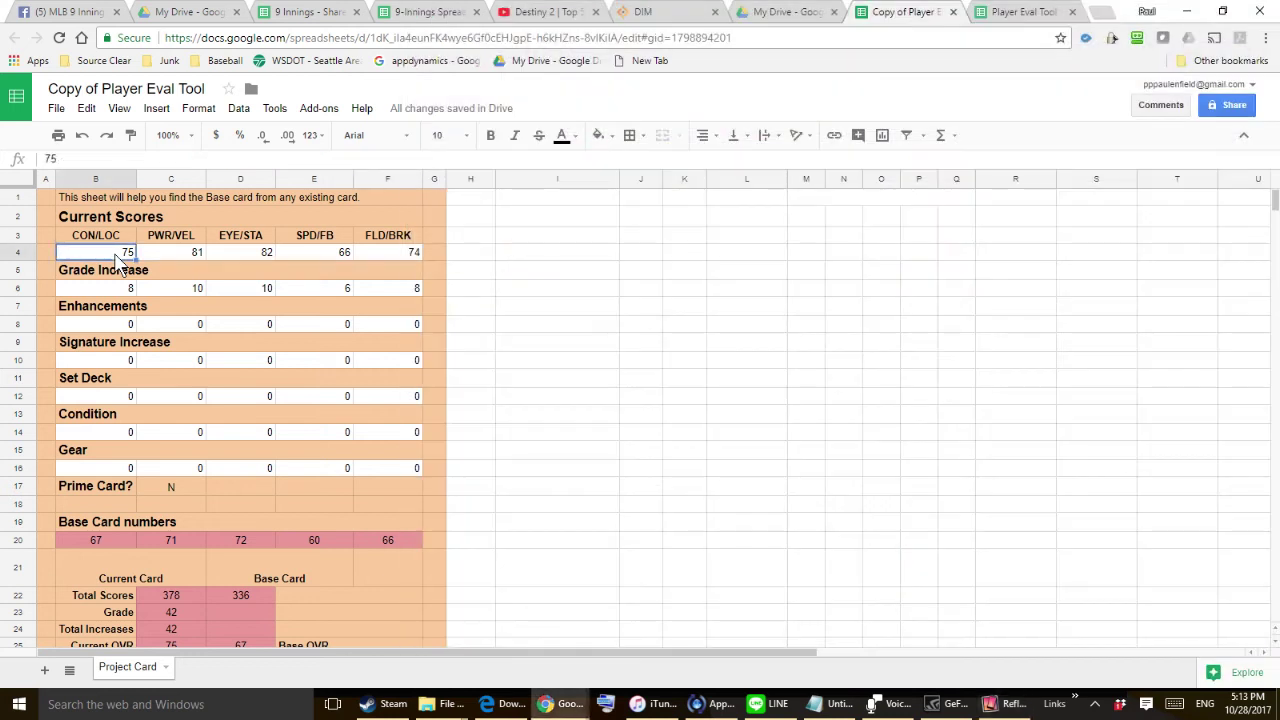
text(9)
key(Tab)
text(113)
key(Tab)
text(96)
key(Tab)
text(86)
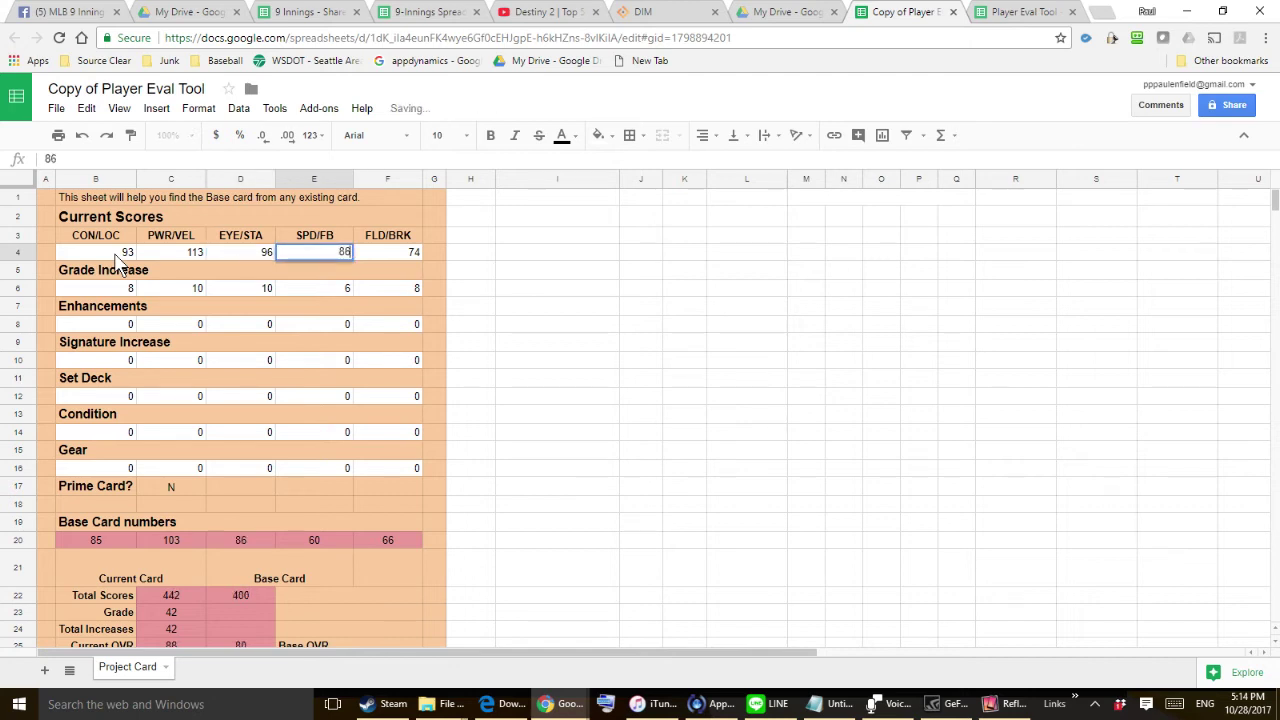
key(Tab)
text(92)
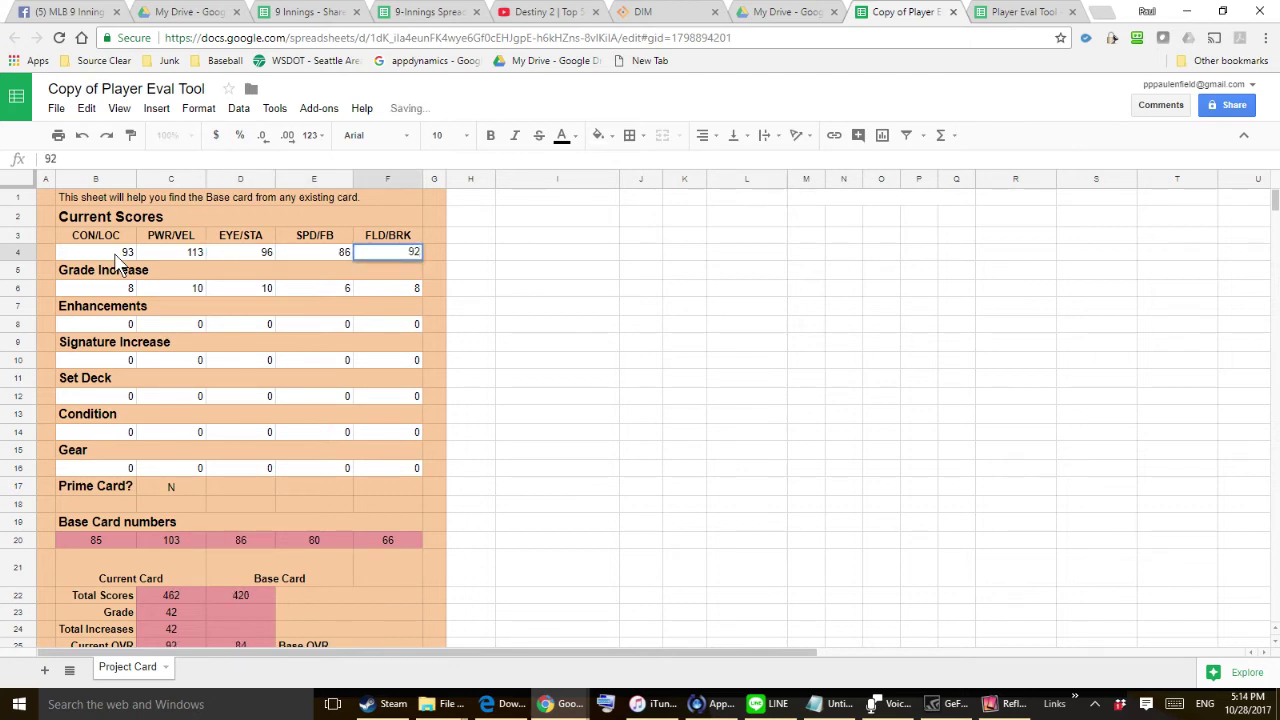
key(Return)
- Enter the C.Granderson card's grade increases: 10, 14, 12, 9 and 10
key(Down)
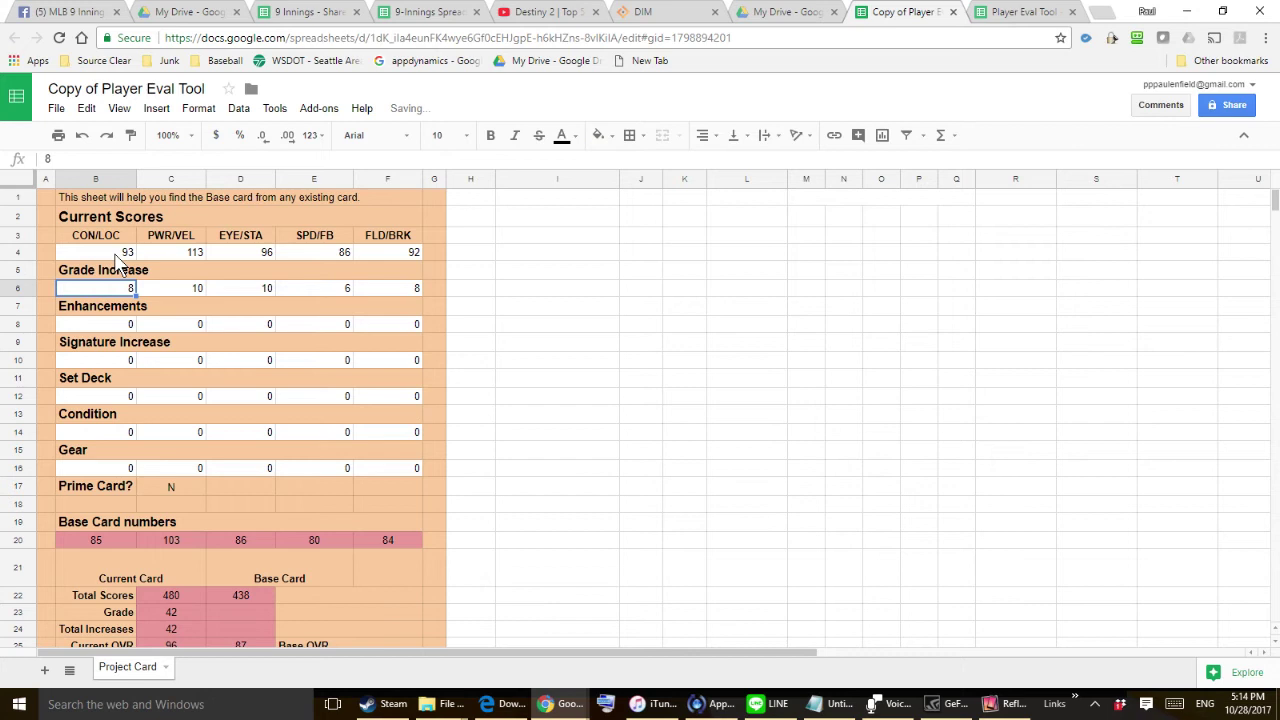
text(10)
key(Tab)
text(1)
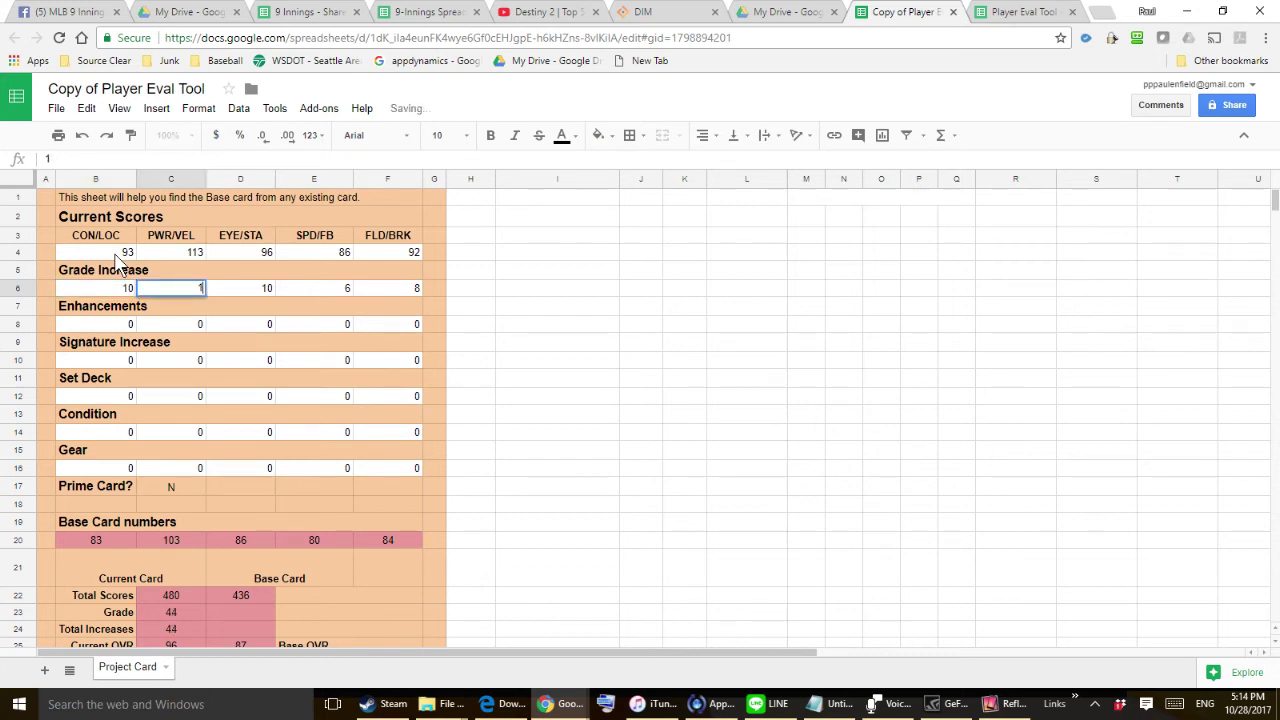
text(4)
key(Tab)
text(12)
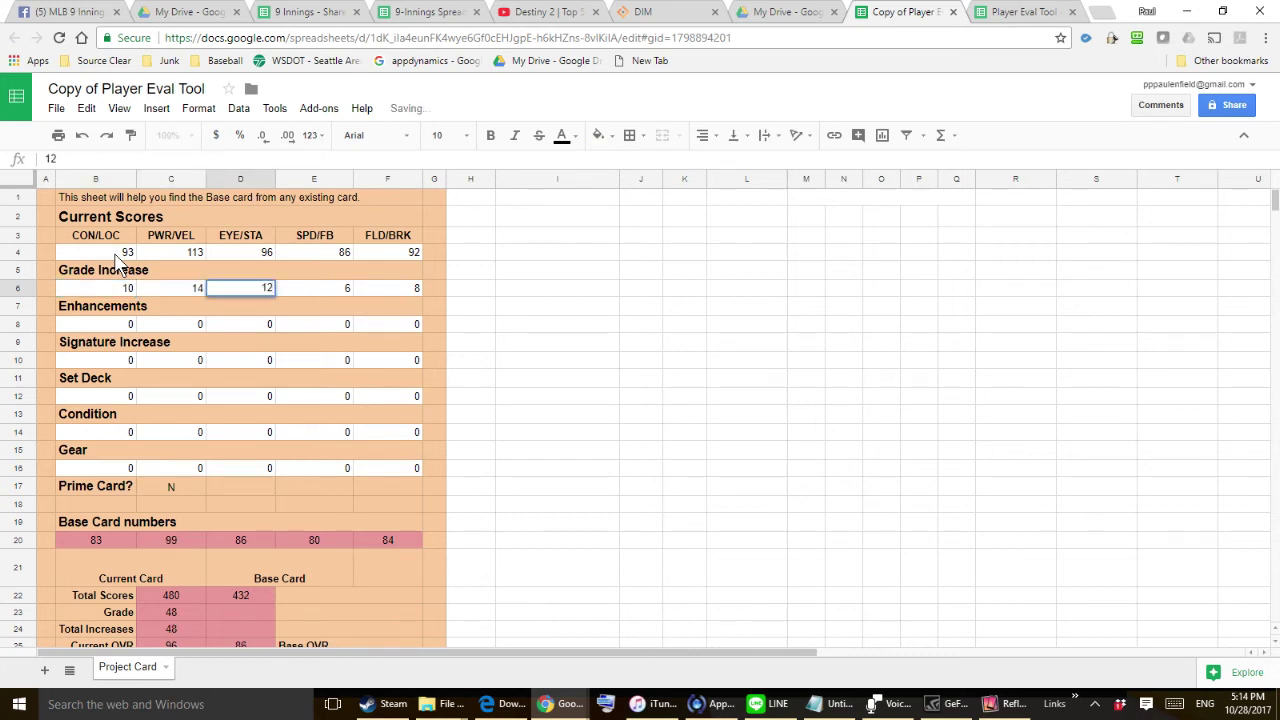
key(Tab)
text(9)
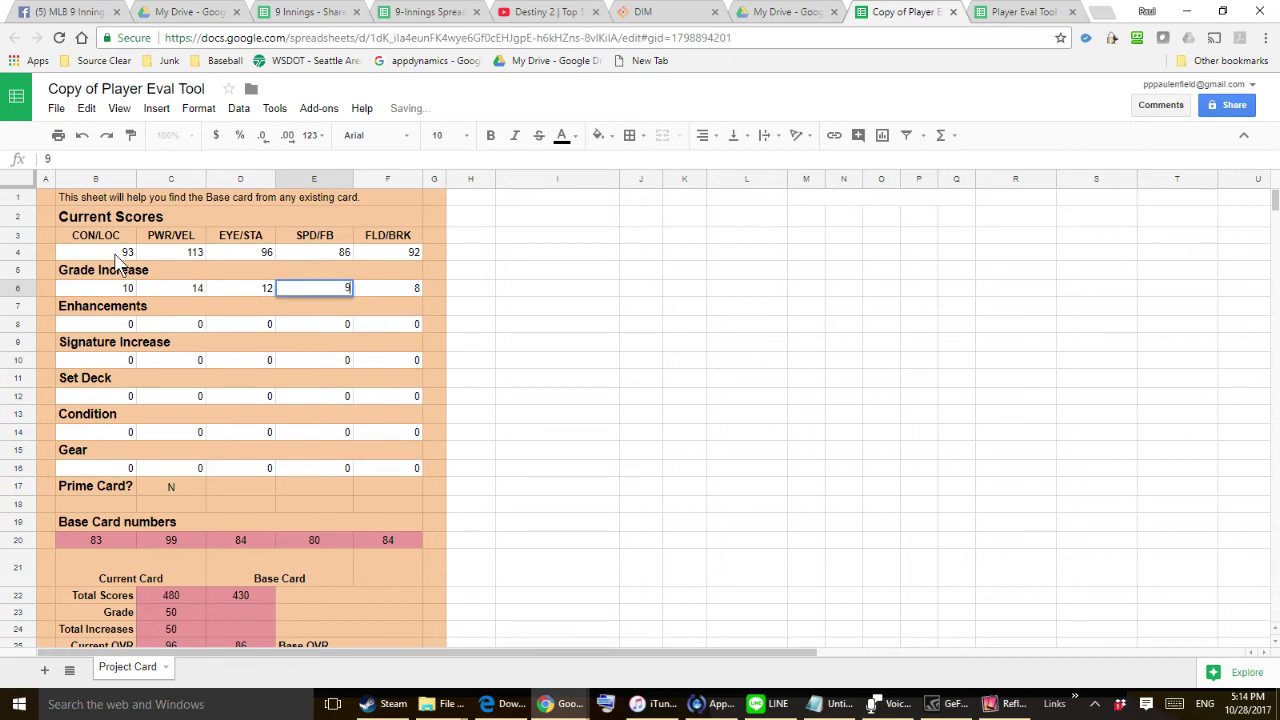
key(Tab)
text(10)
key(Return)
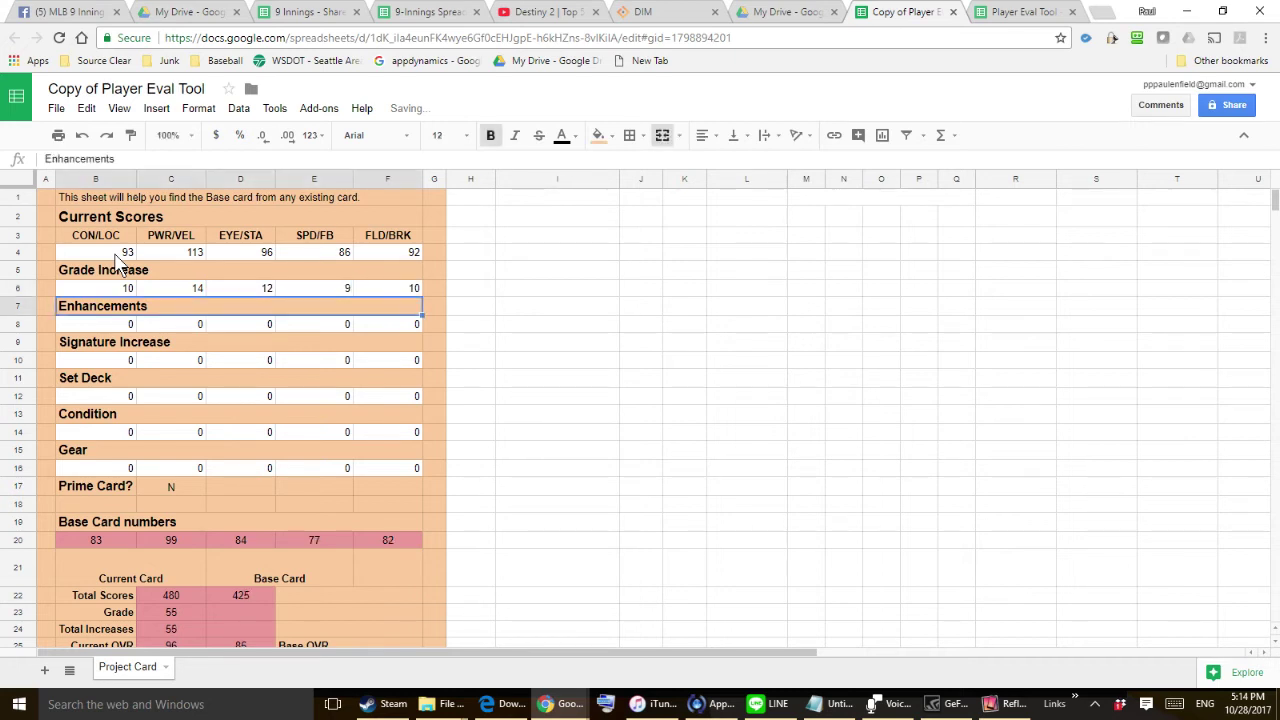
- Fill the Enhancements row with the C.Granderson card's values: 10, 17, 10, 9 and 11
key(Down)
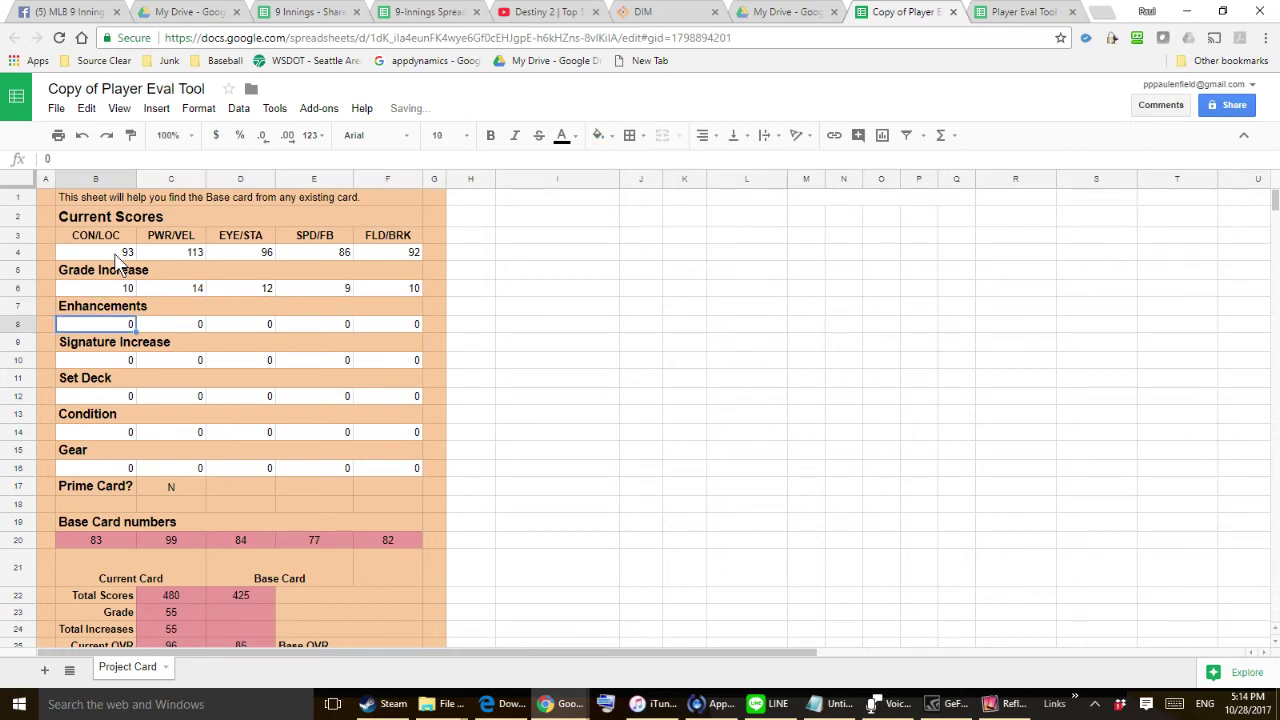
text(10)
key(Tab)
text(17)
key(Tab)
text(10)
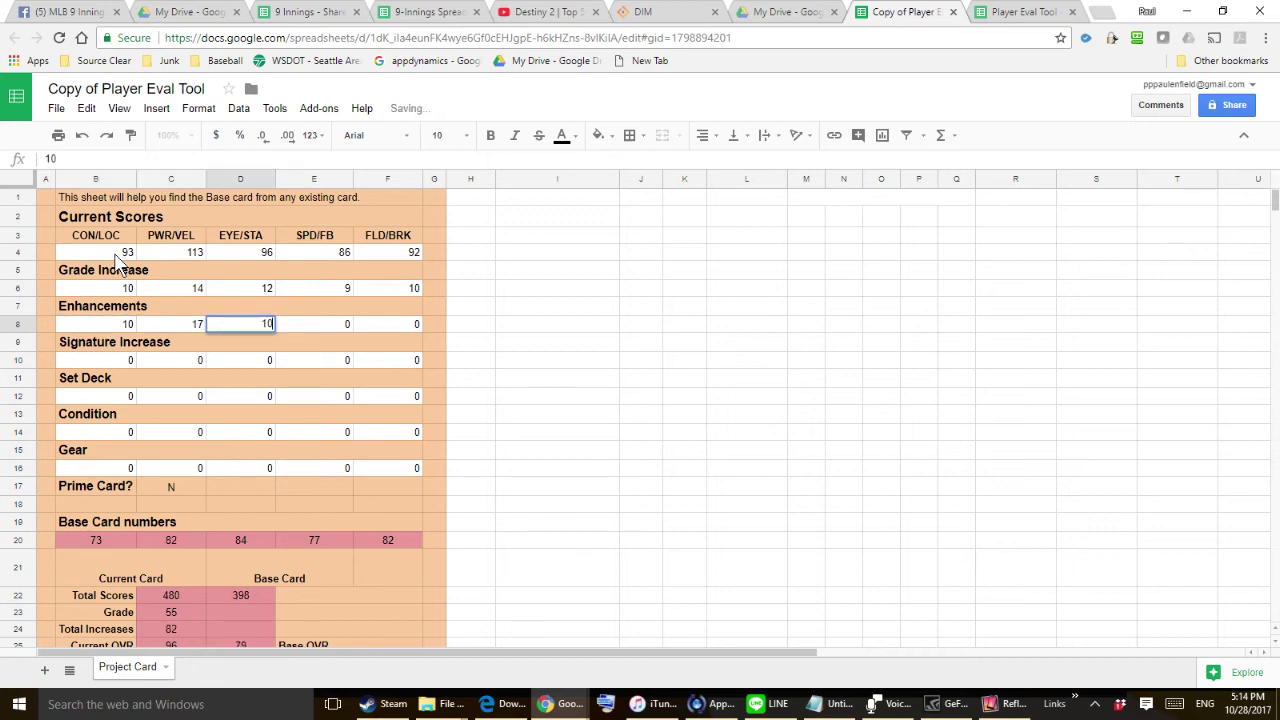
key(Tab)
text(9)
key(Tab)
text(11)
key(Tab)
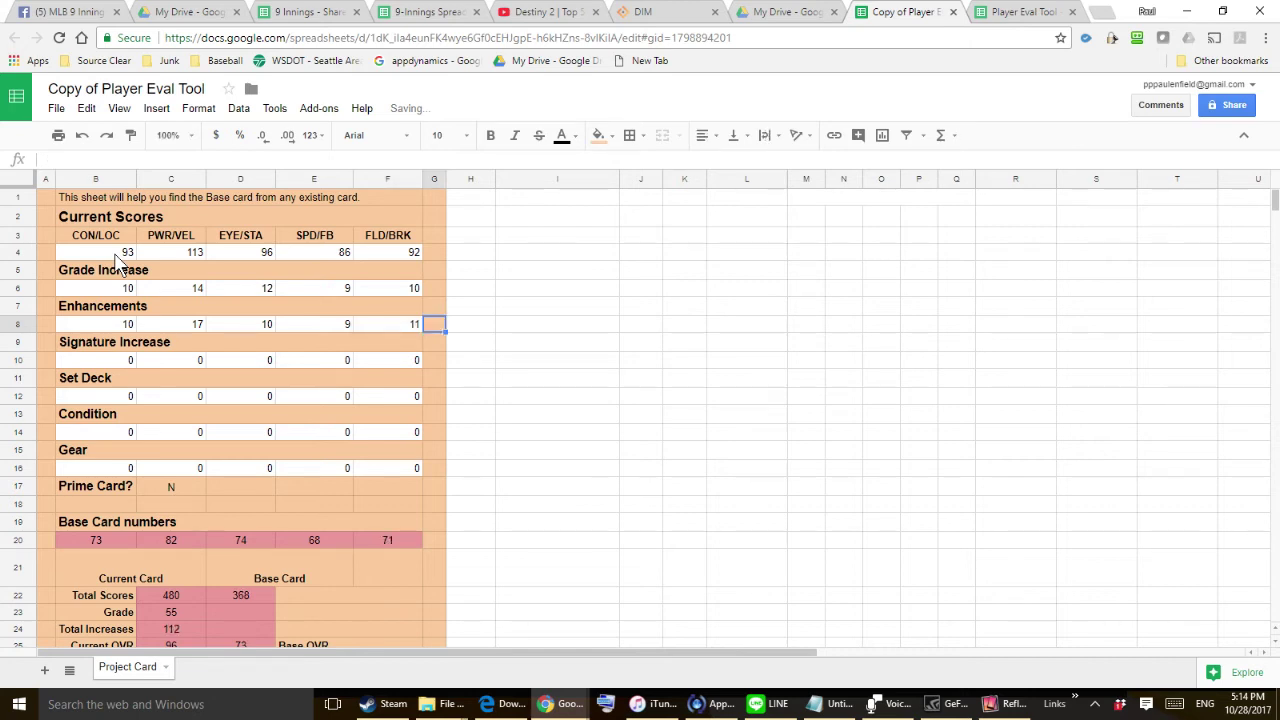
- Examine the C.Granderson card's base OVR and its Gold and Diamond projections, comparing them with the card's OVR in the mirrored iPad window
scroll(171, 414, down, 2)
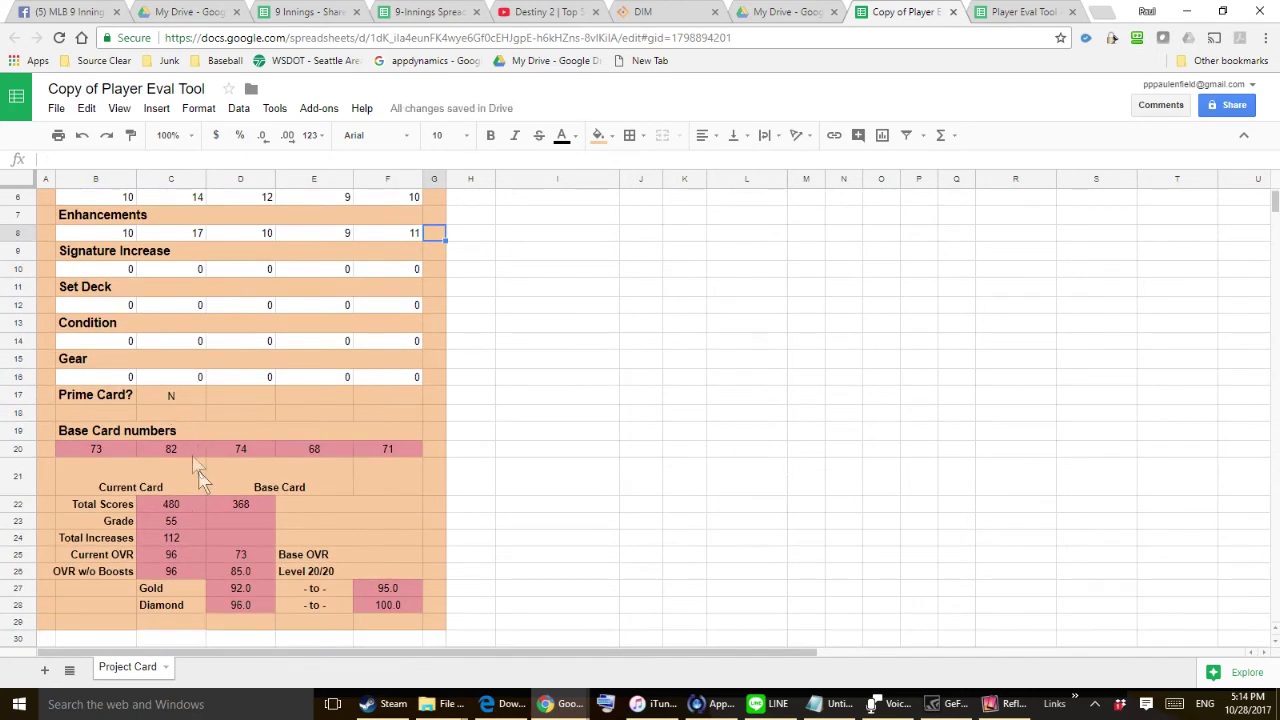
click(255, 553)
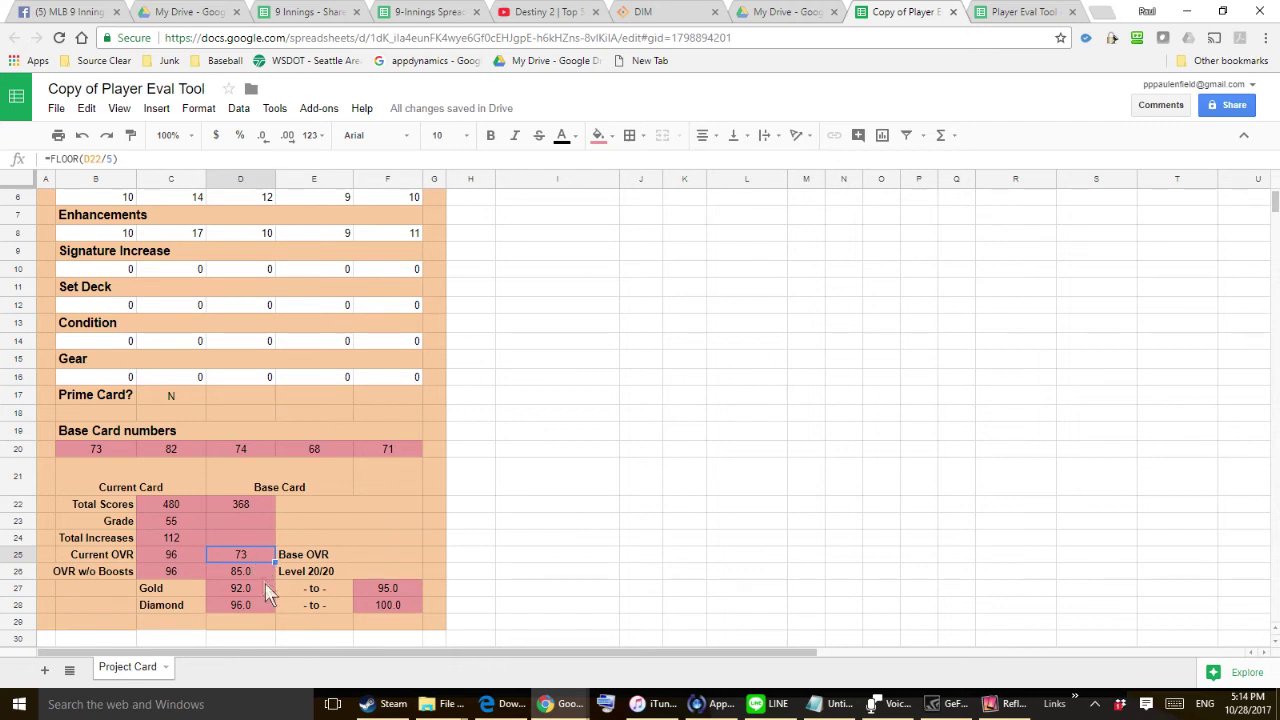
click(256, 588)
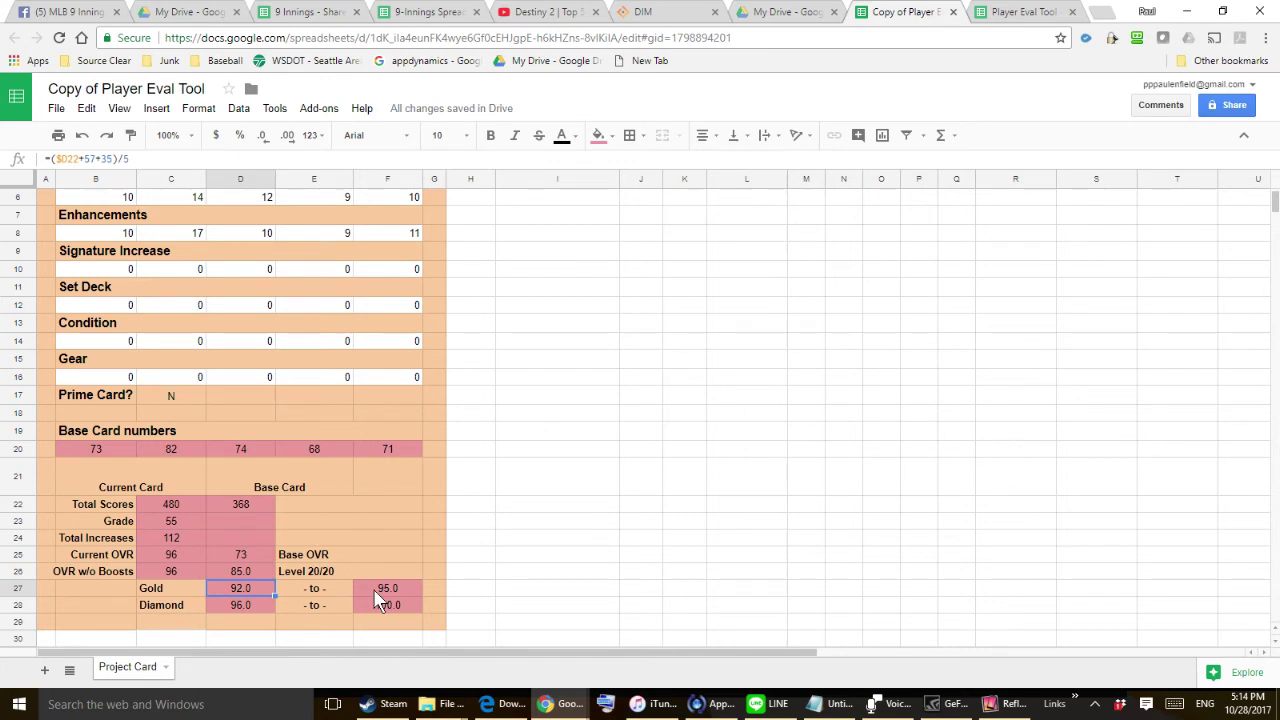
key(alt+Tab)
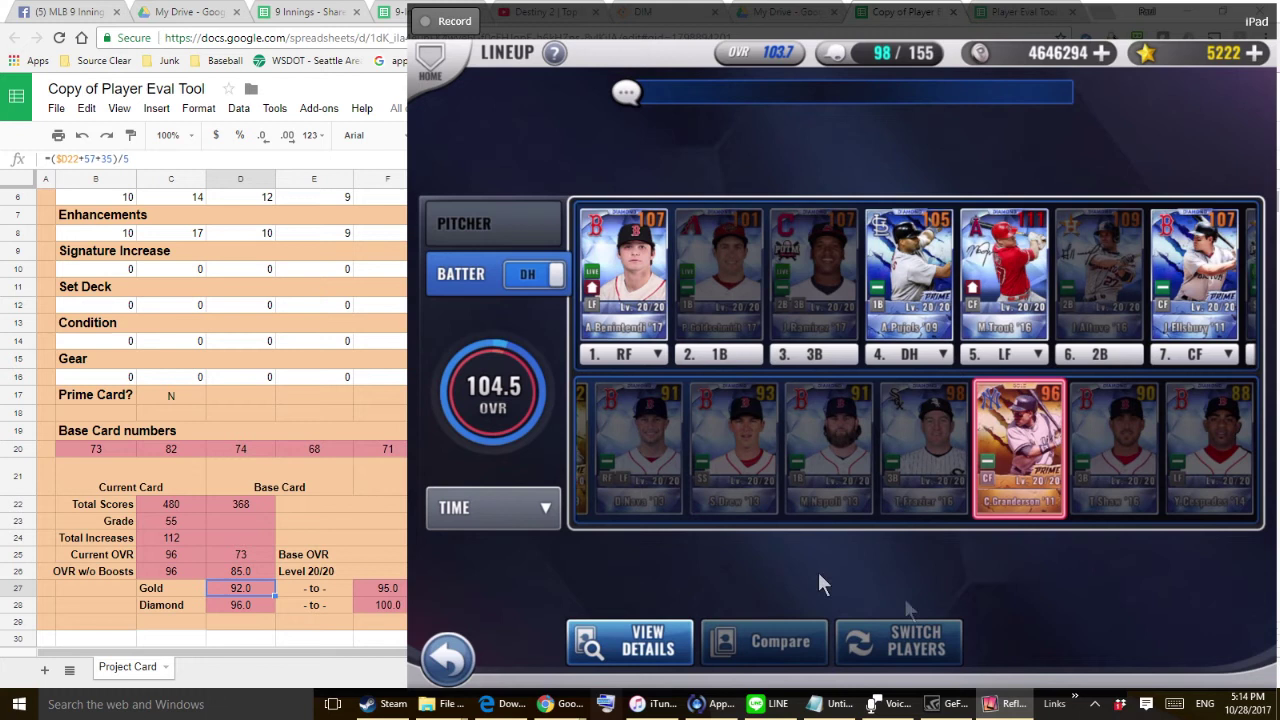
click(394, 592)
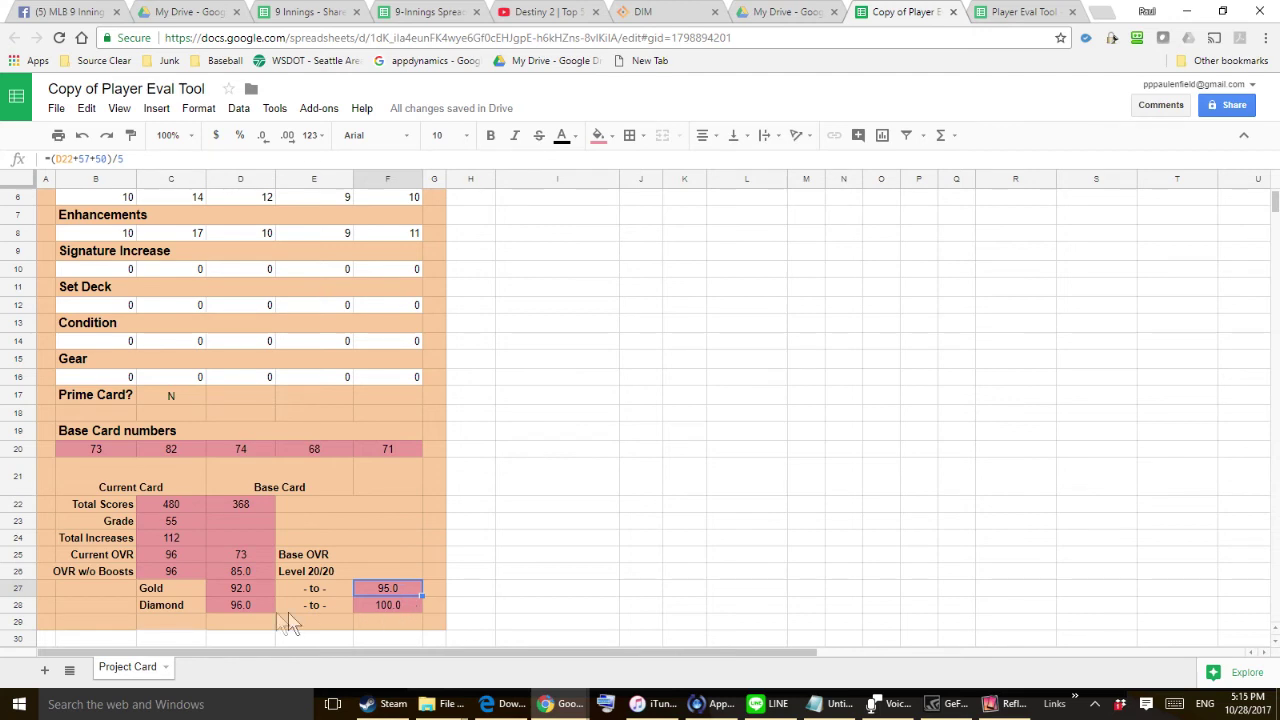
click(384, 612)
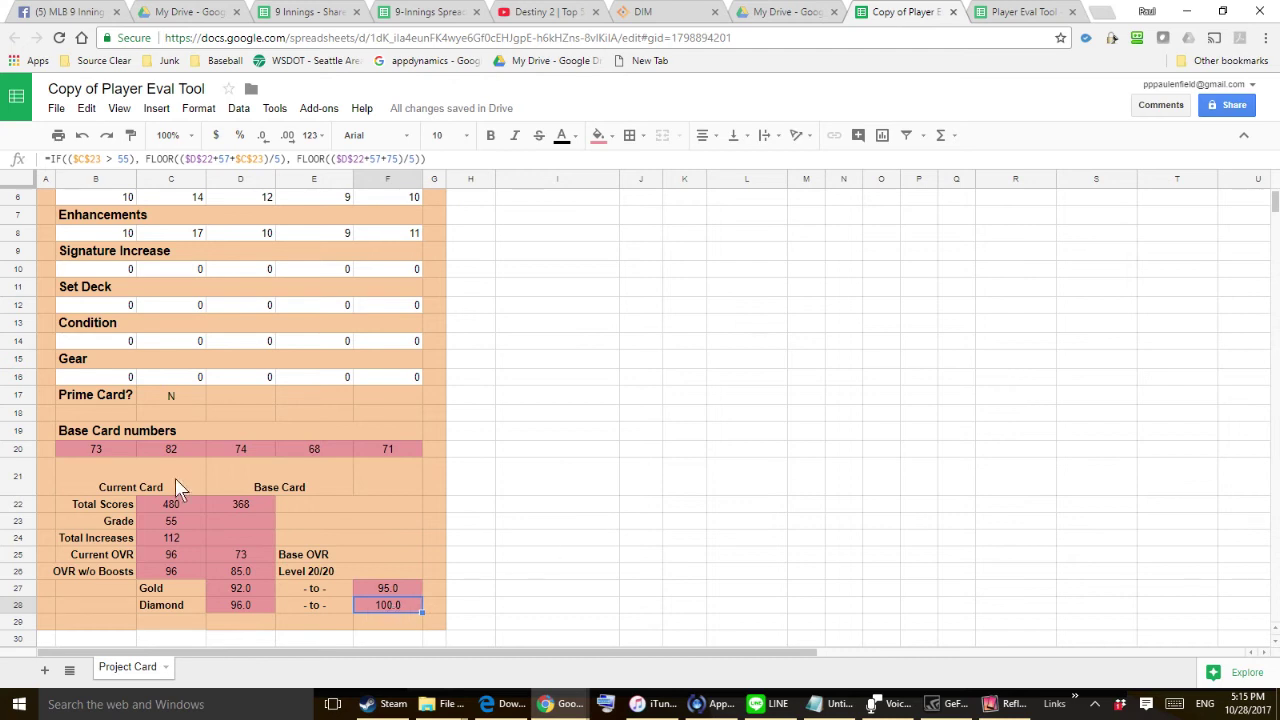
- Check the Diamond M.Trout '16 card in the mirrored iPad window and enter its current scores in the sheet: 117, 124, 123, 93 and 102
scroll(360, 362, up, 2)
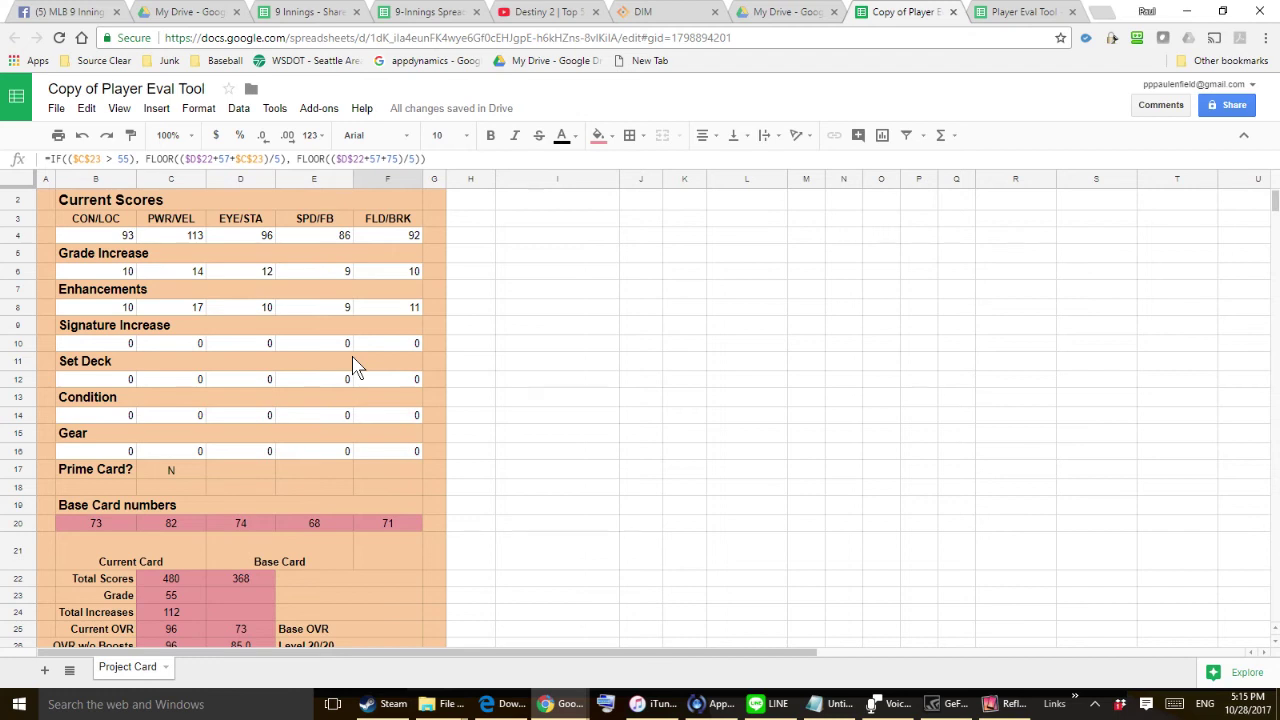
click(1010, 705)
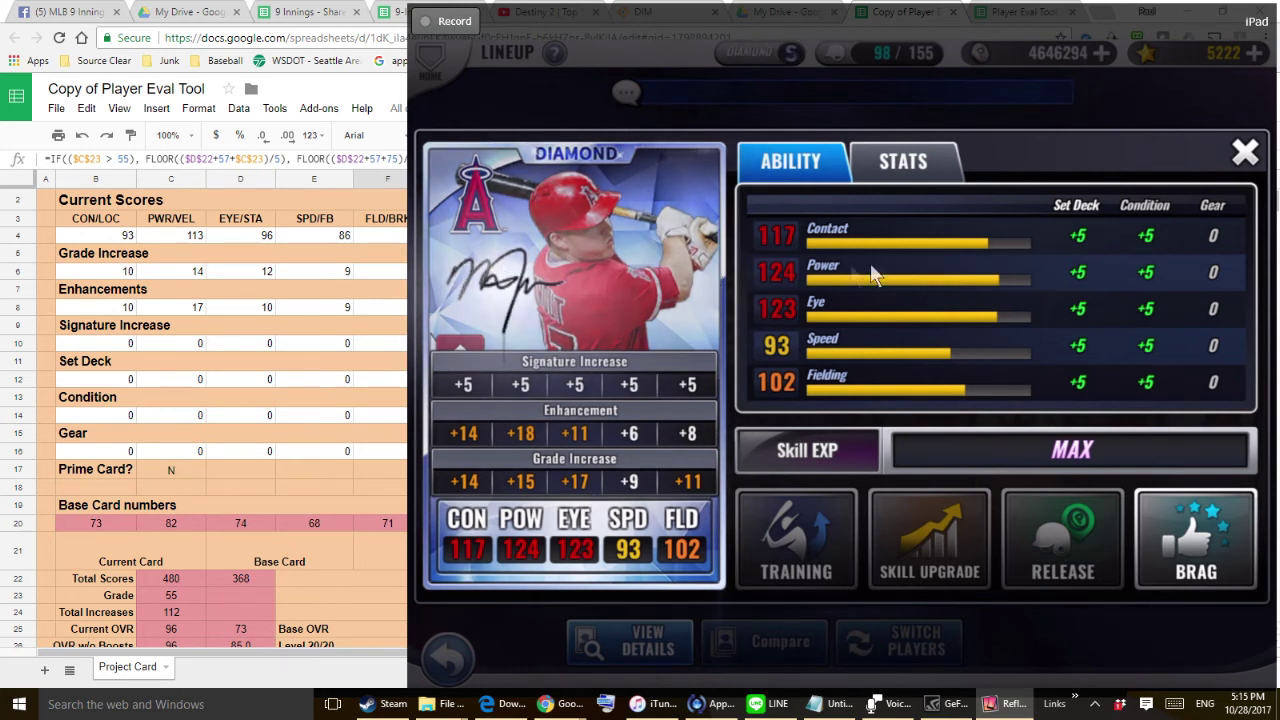
click(115, 240)
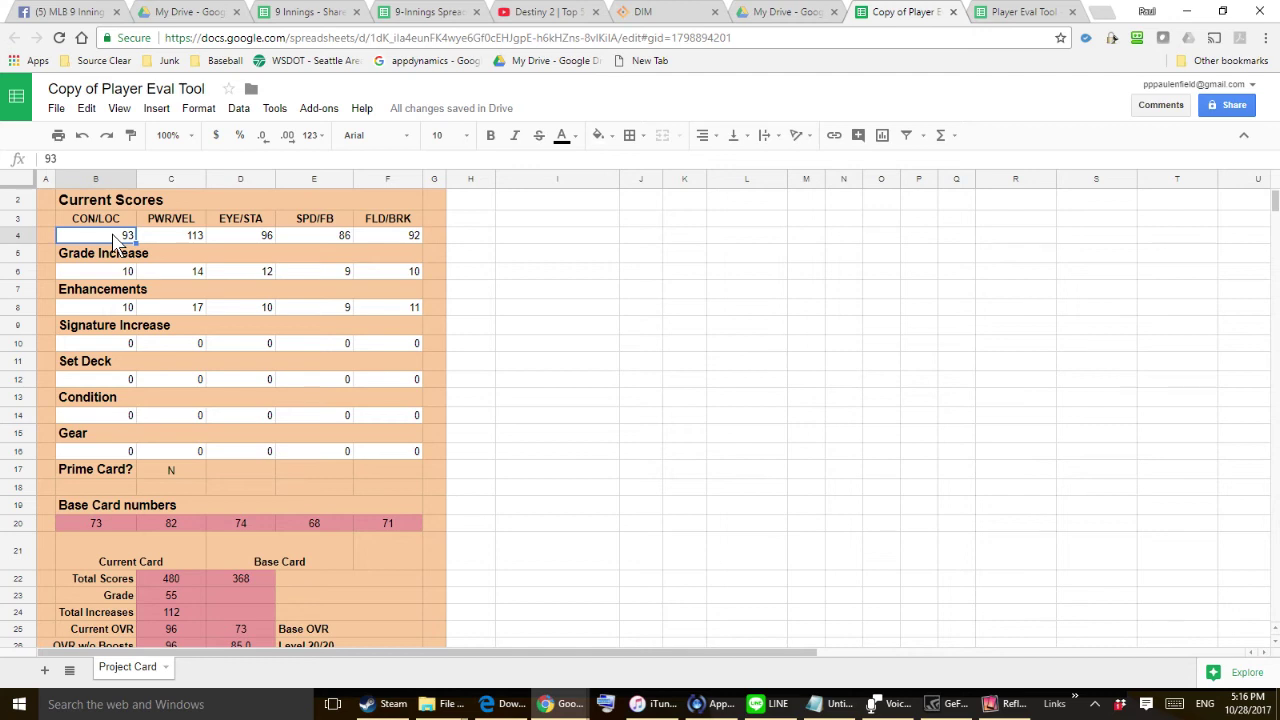
text(117)
key(Tab)
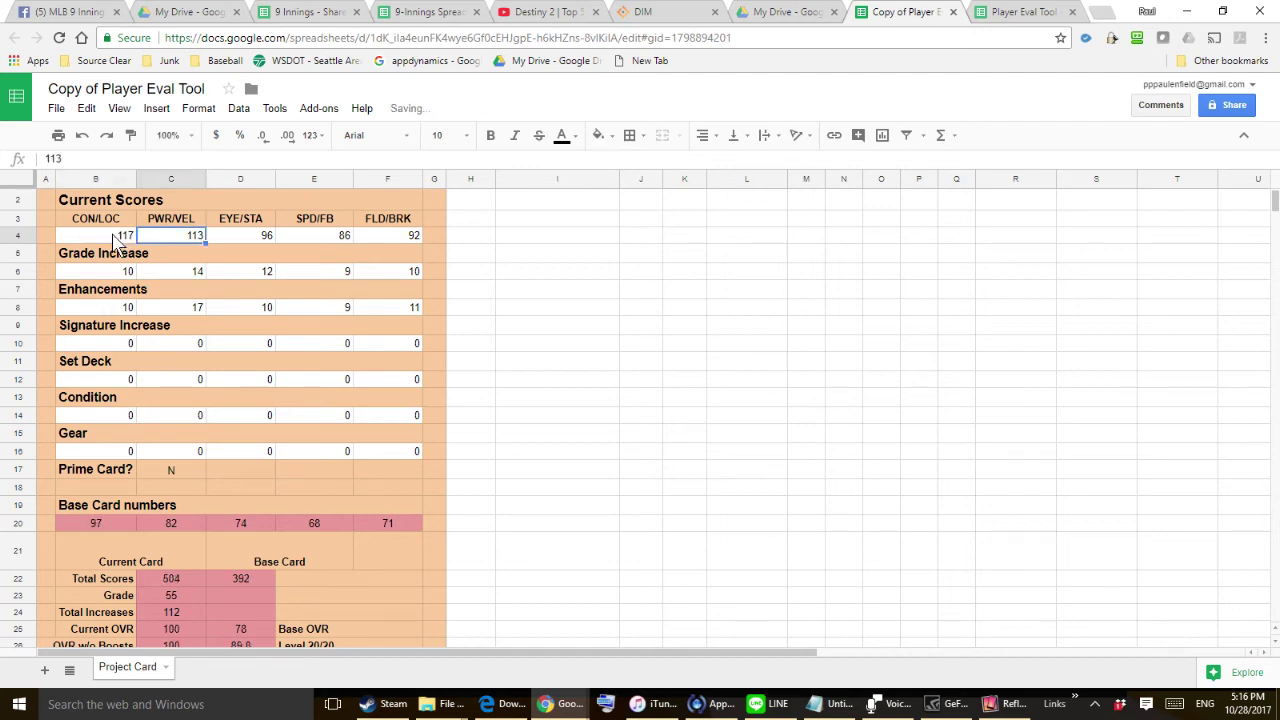
text(124)
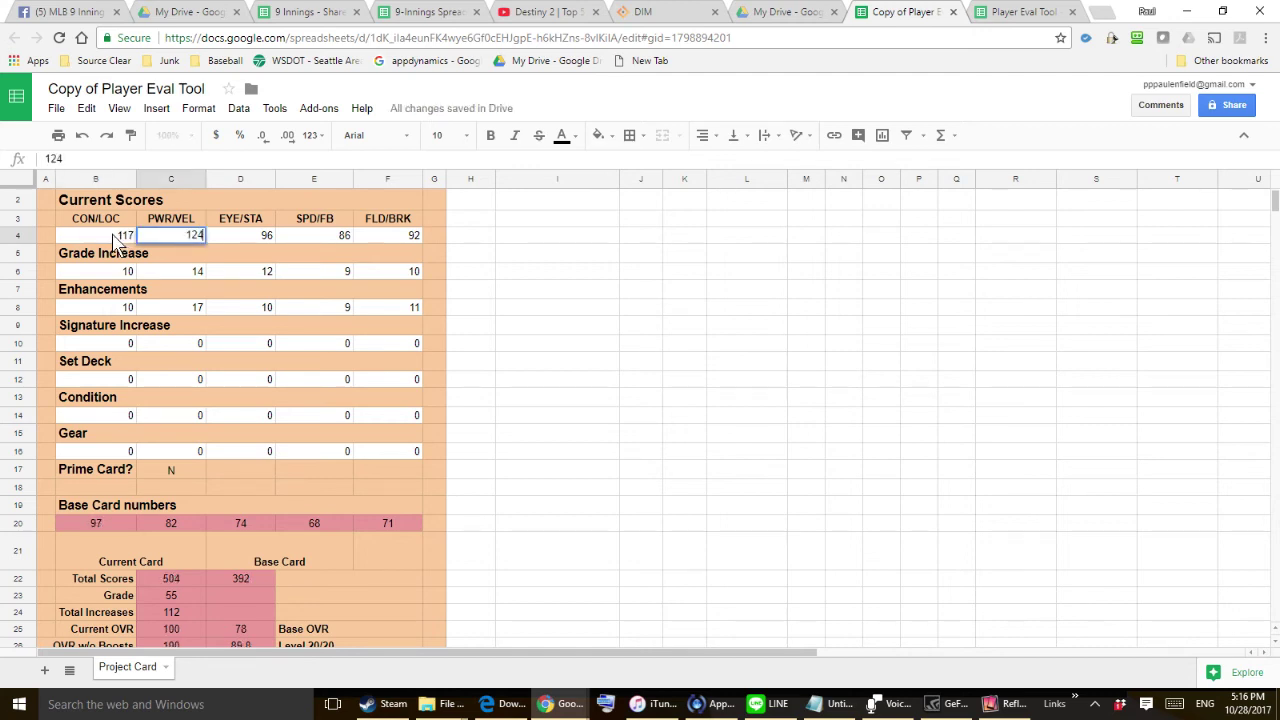
key(Tab)
text(123)
key(Tab)
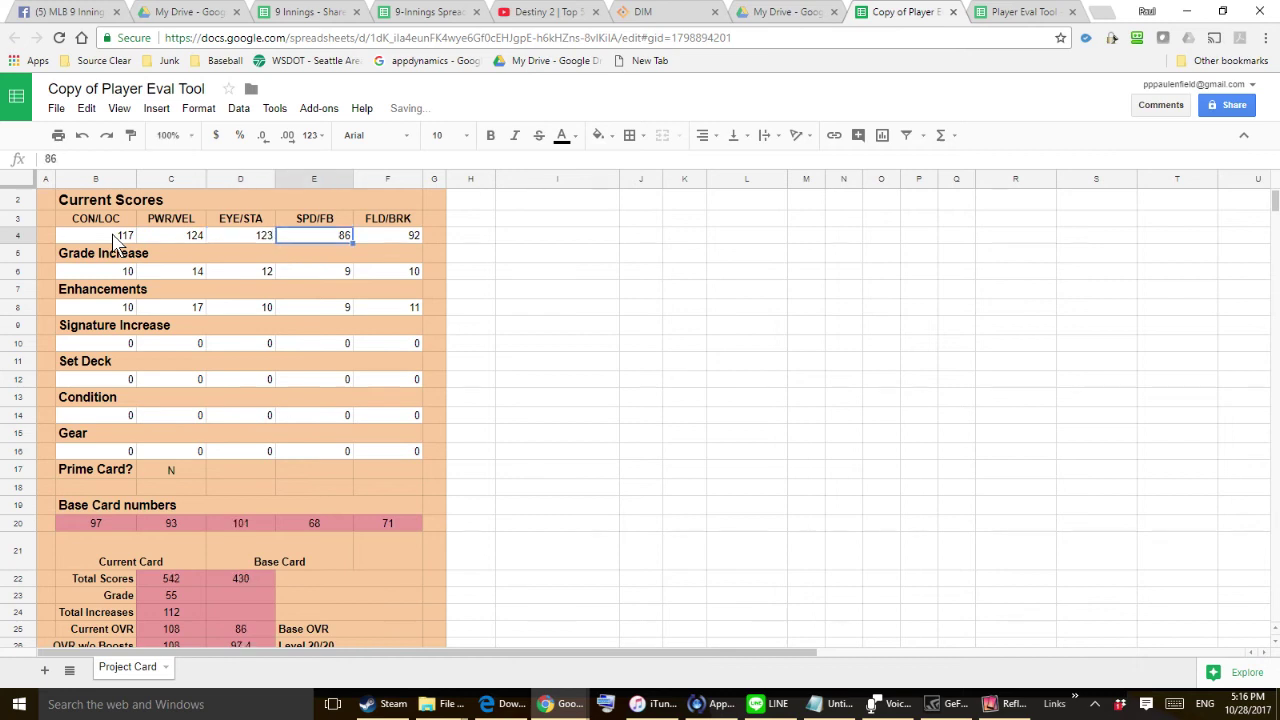
text(93)
key(Tab)
text(102)
key(Return)
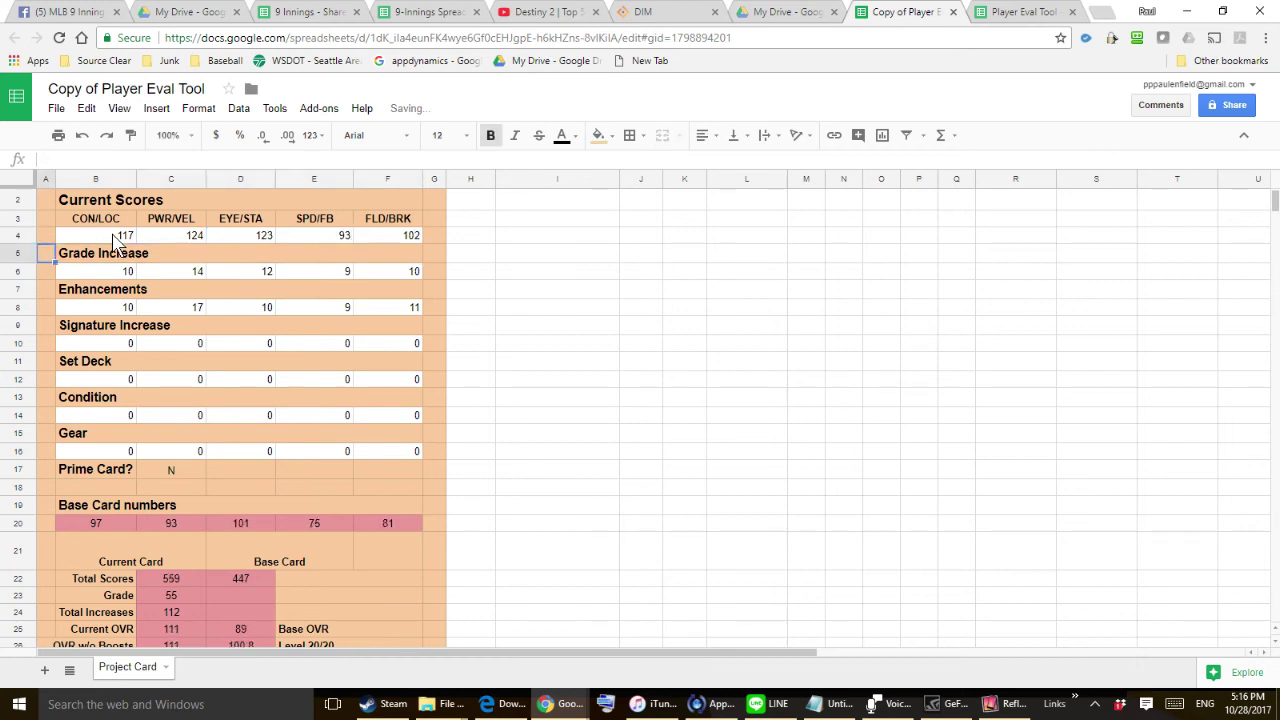
- Enter the M.Trout card's grade increases: 14, 15, 17, 9 and 11
key(Down)
text(14)
key(Tab)
text(15)
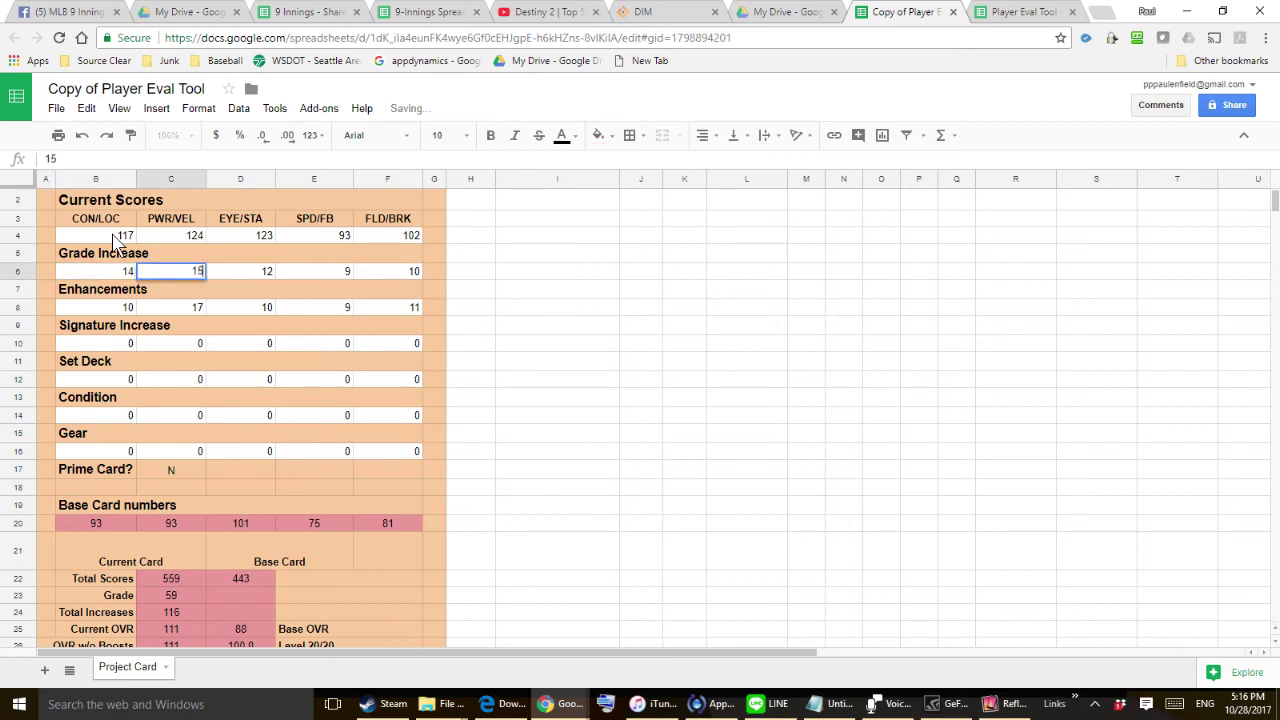
key(Tab)
text(17)
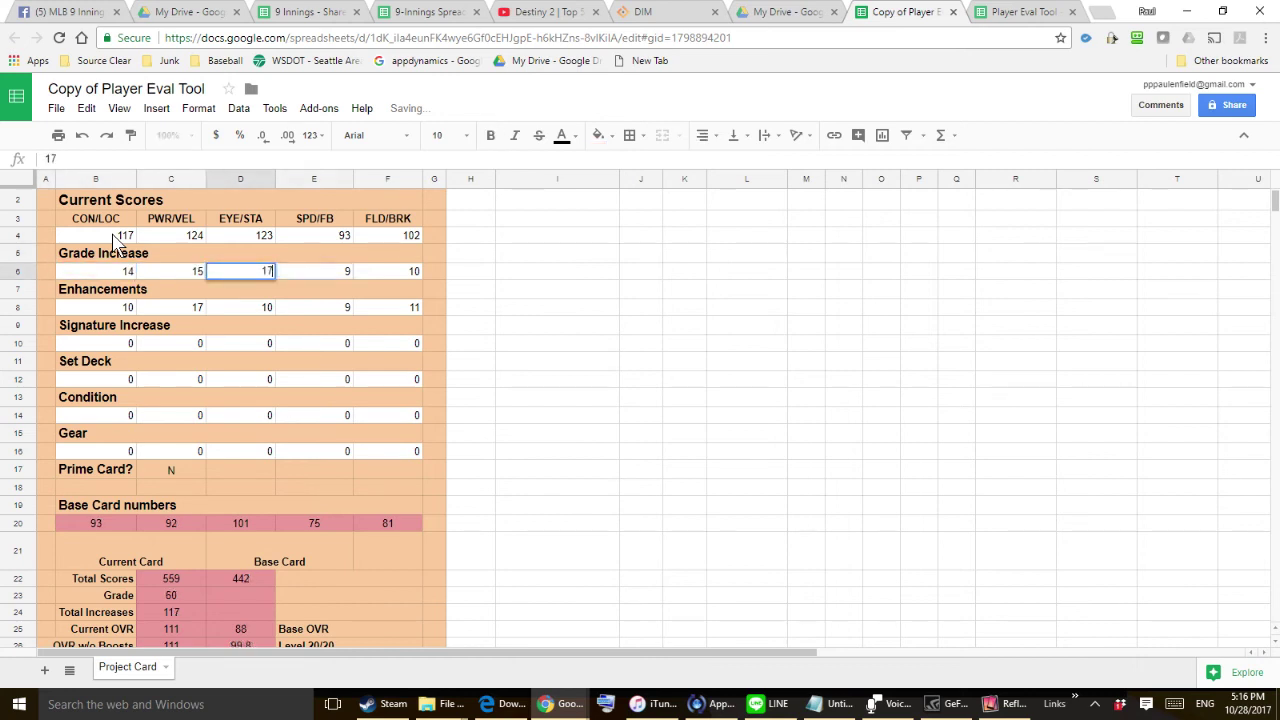
key(Tab)
text(9)
key(Tab)
text(11)
key(Return)
- Fill the Enhancements row with the M.Trout card's values: 14, 18, 11, 6 and 8
key(Right)
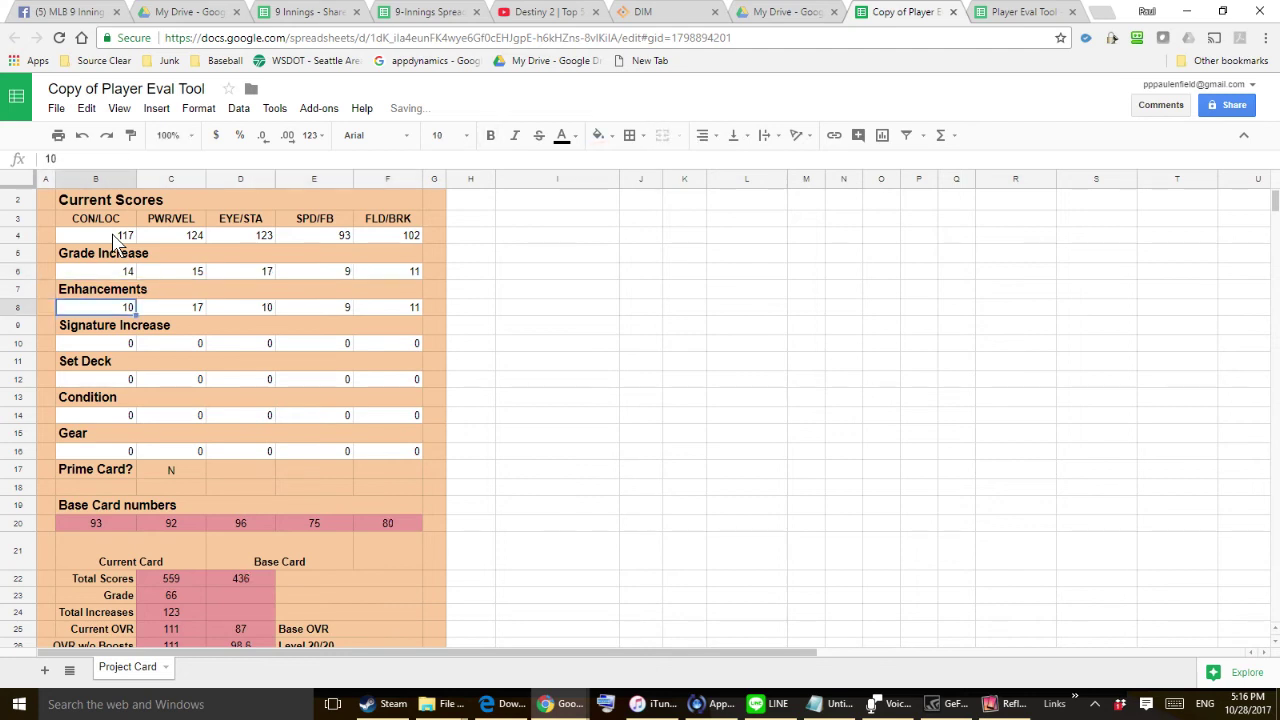
text(14)
key(Tab)
text(1)
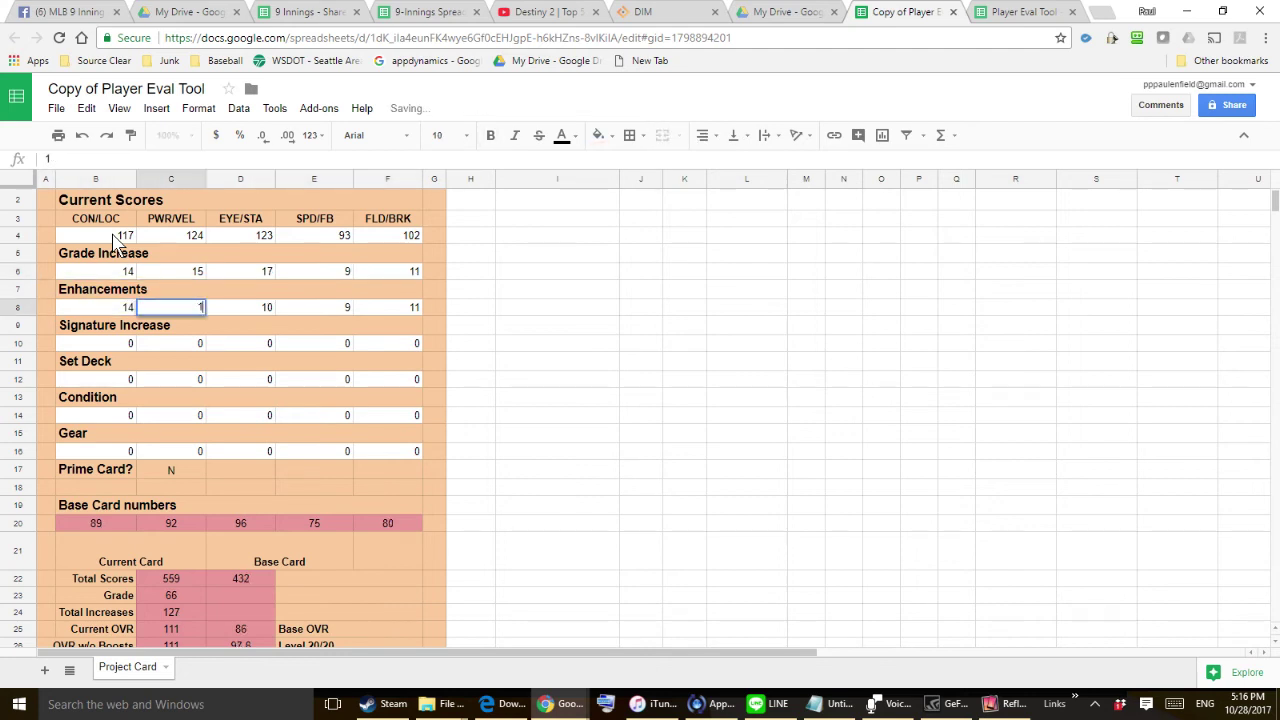
text(8)
key(Tab)
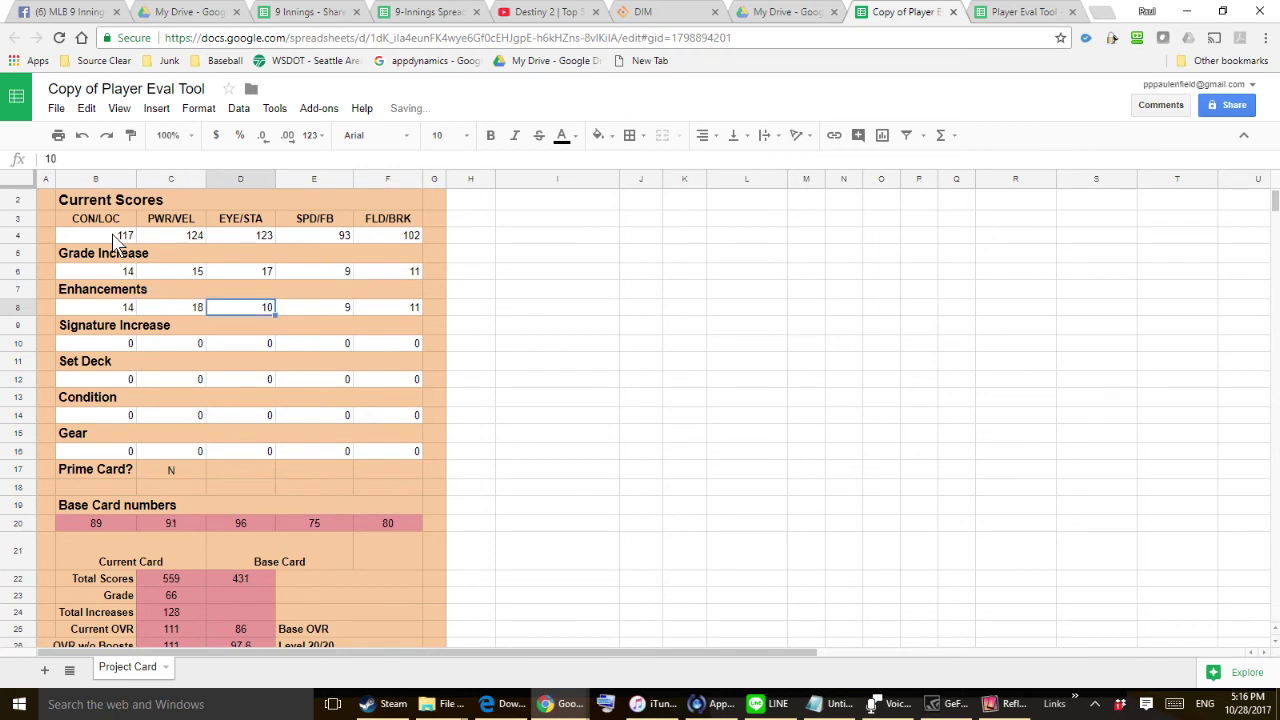
text(11)
key(Tab)
text(6)
key(Tab)
text(8)
key(Return)
- Set the Signature Increase to 5 for all five of the M.Trout card's stats
key(Return)
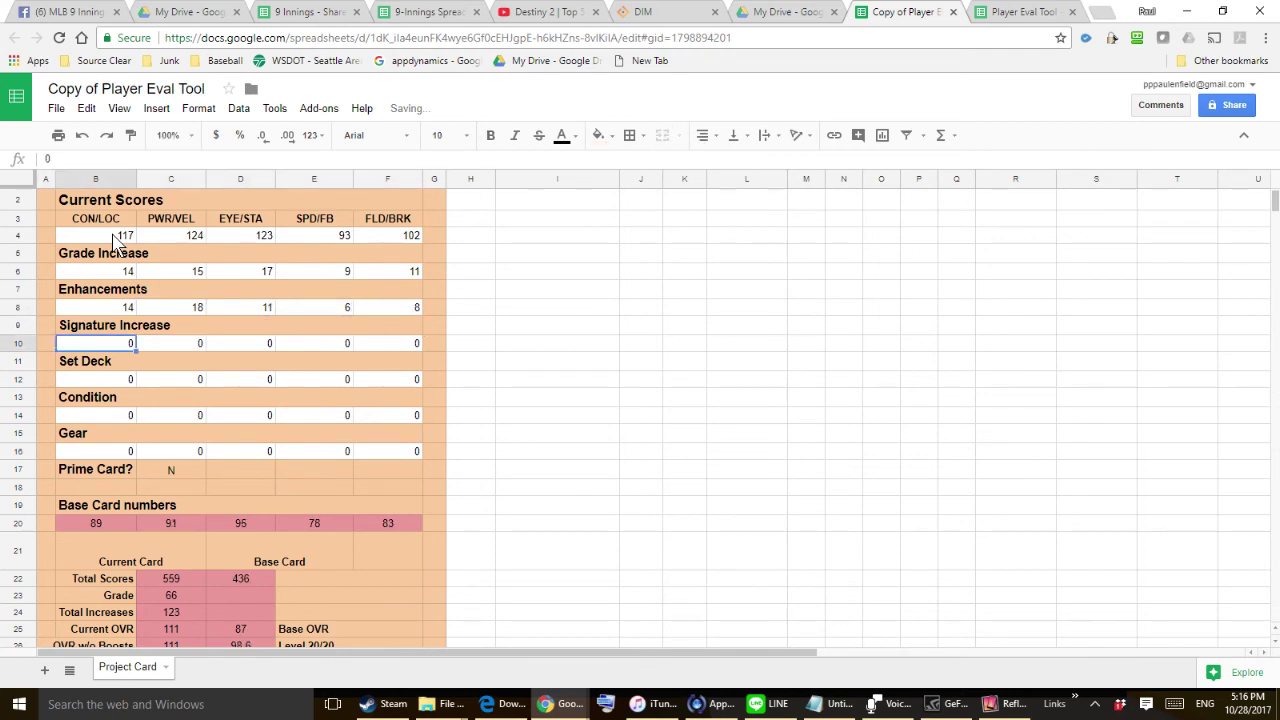
text(5)
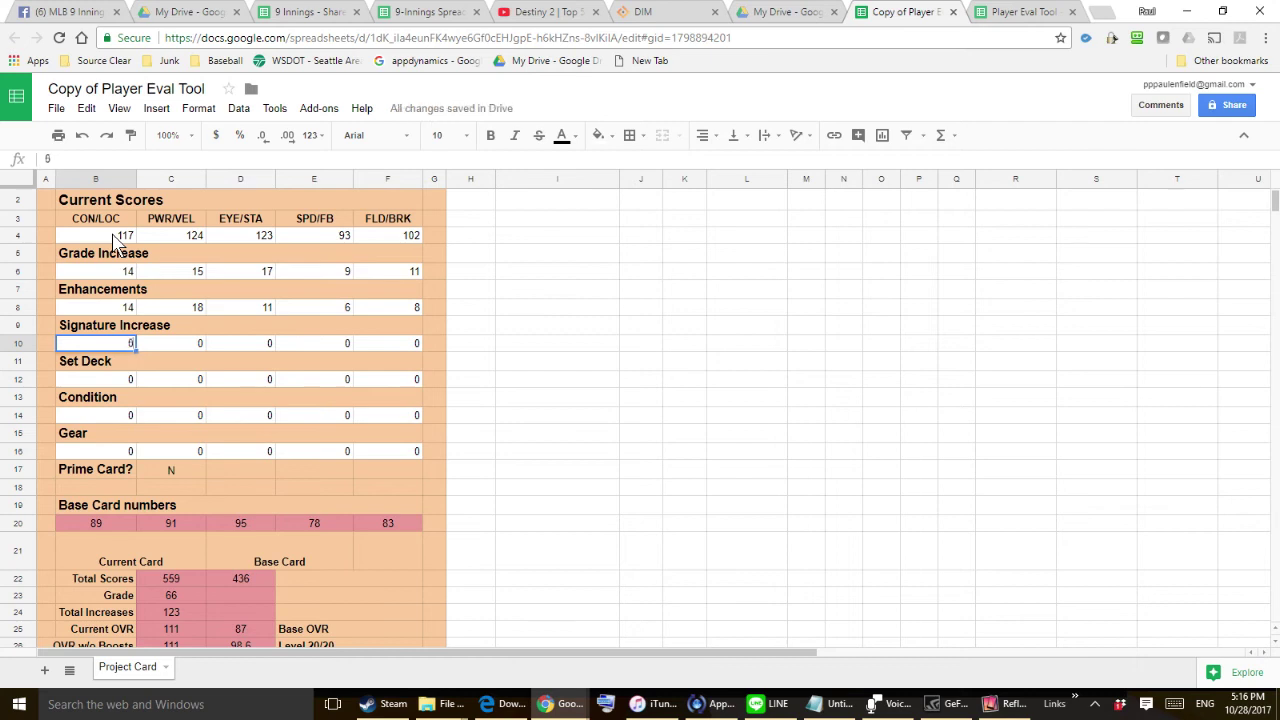
key(Tab)
text(5)
key(Tab)
text(5)
key(Tab)
text(5)
key(Tab)
text(5)
key(Return)
- Fill the Set Deck row with a boost of 5 for each of the five stats
key(Return)
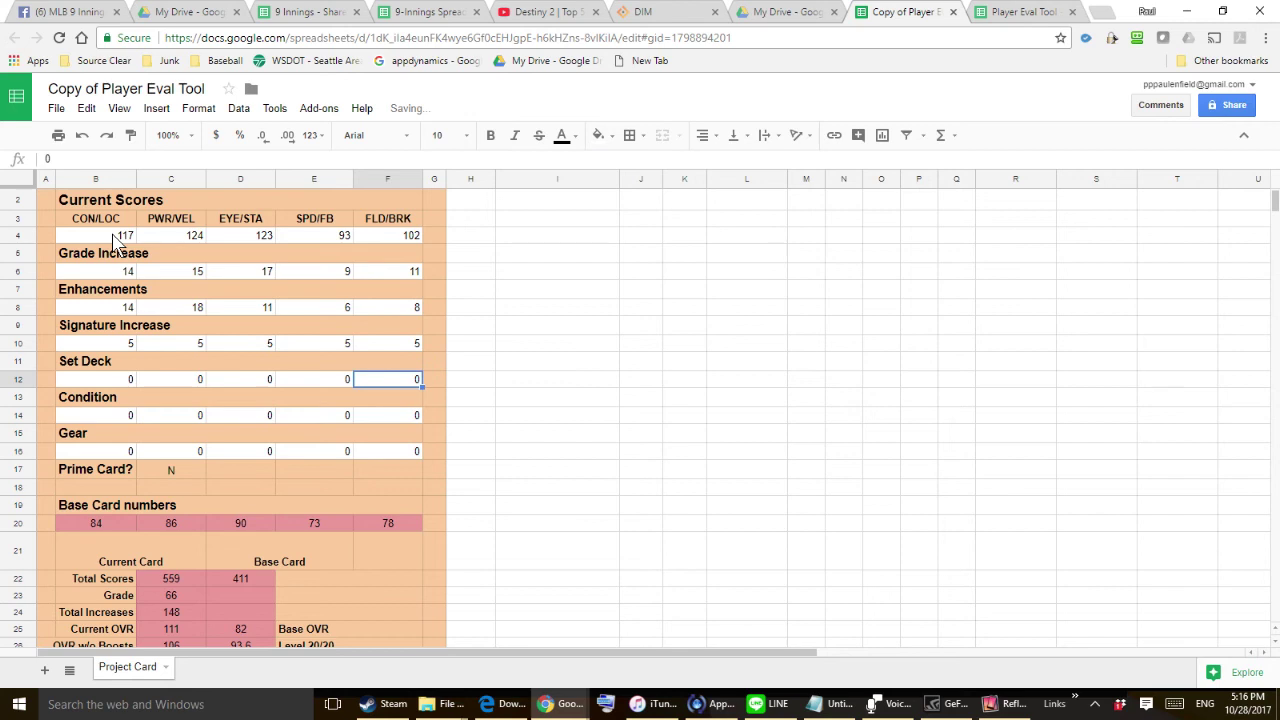
key(Left)
key(Left)
key(Left)
key(Left)
text(5)
key(Tab)
text(5)
key(Tab)
text(5)
key(Tab)
text(5)
key(Tab)
text(5)
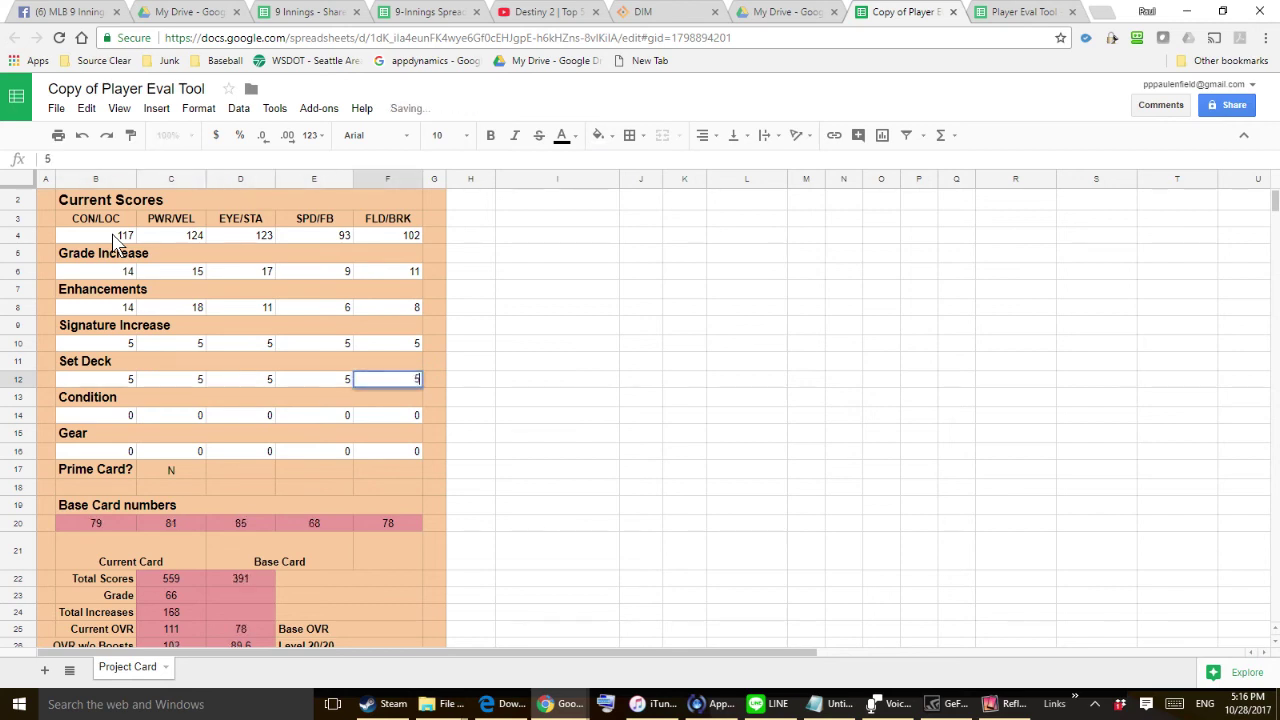
key(Return)
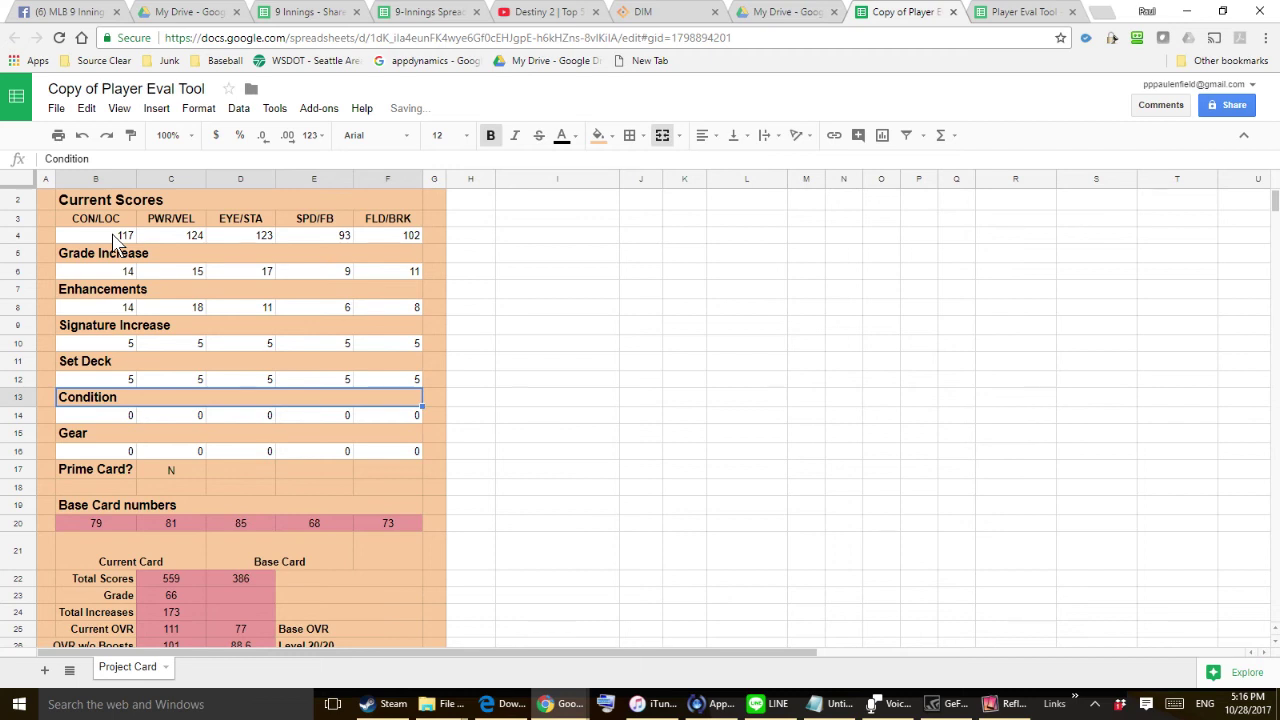
- Enter a Condition boost of 5 in all five stat columns
key(Down)
key(Left)
key(Left)
key(Left)
key(Left)
text(5)
key(Tab)
text(5)
key(Tab)
text(5)
key(Tab)
text(5)
key(Tab)
text(5)
key(Tab)
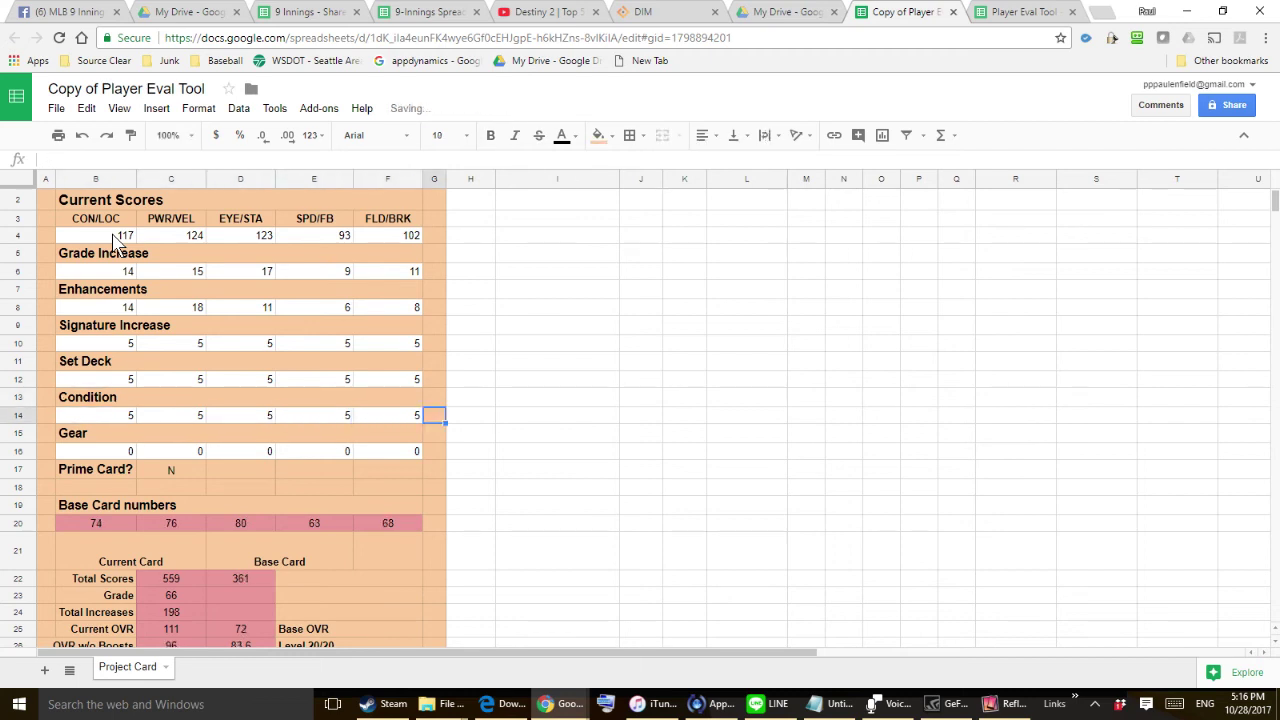
key(Return)
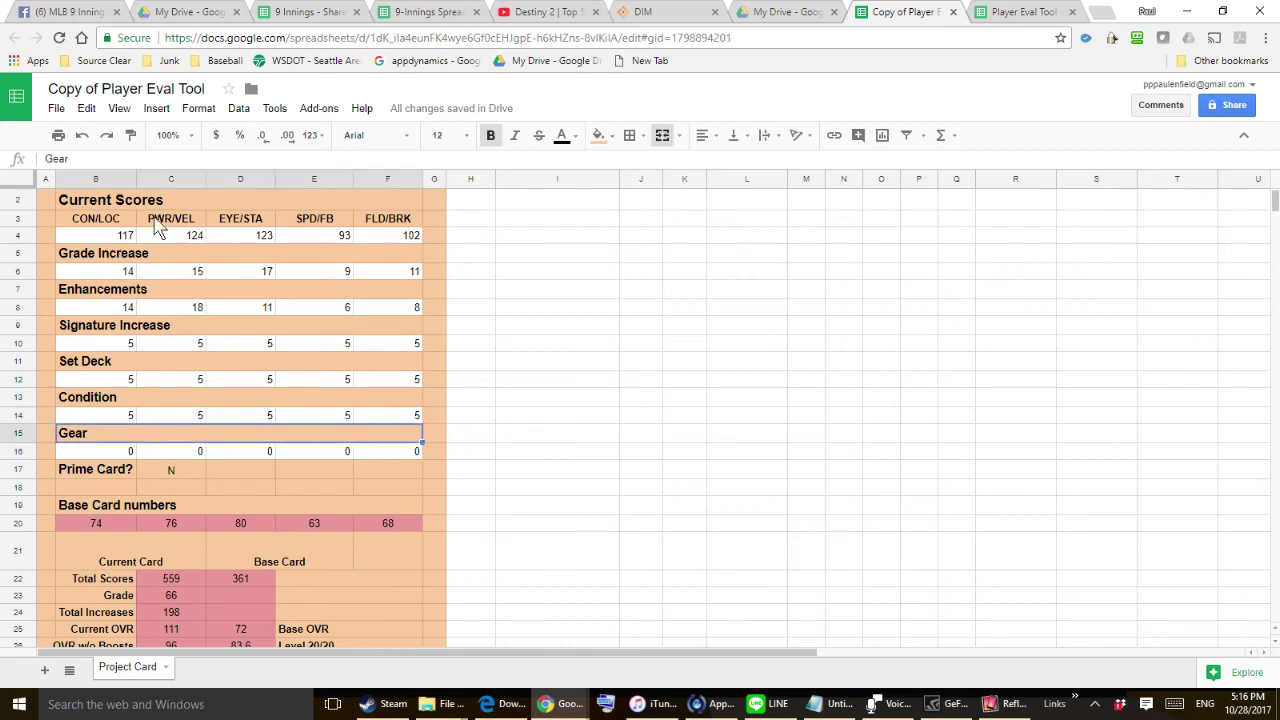
- Compare the entered values with the M.Trout card in the mirrored iPad window, and examine the sheet's base numbers, OVR without boosts and Gold and Diamond projections
click(1003, 704)
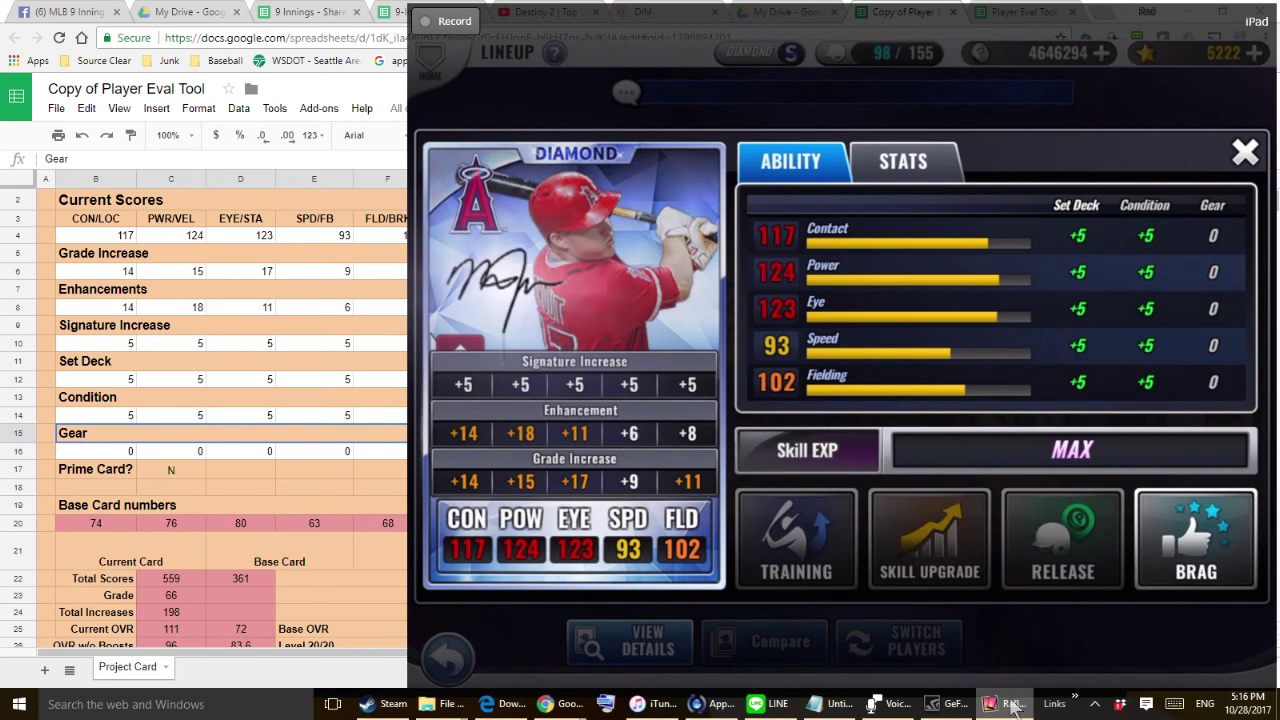
mouse_move(763, 25)
mouse_down()
mouse_move(794, 24)
mouse_move(781, 22)
mouse_up()
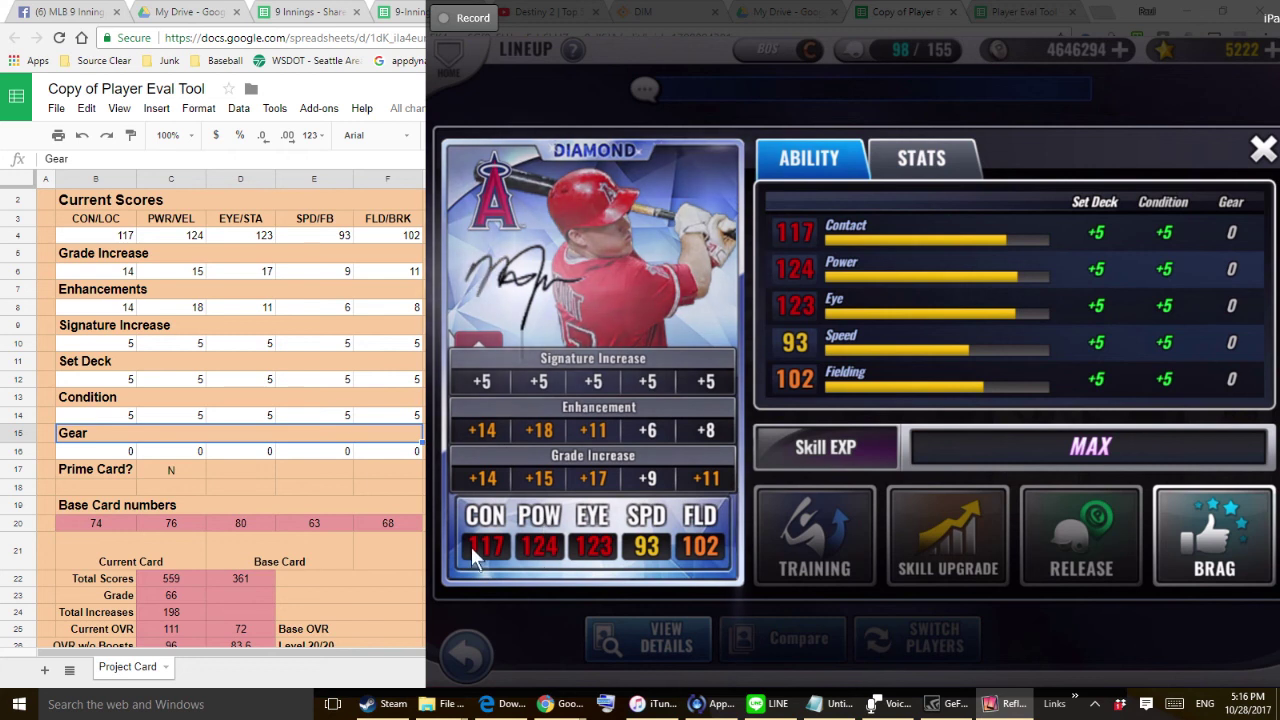
click(110, 236)
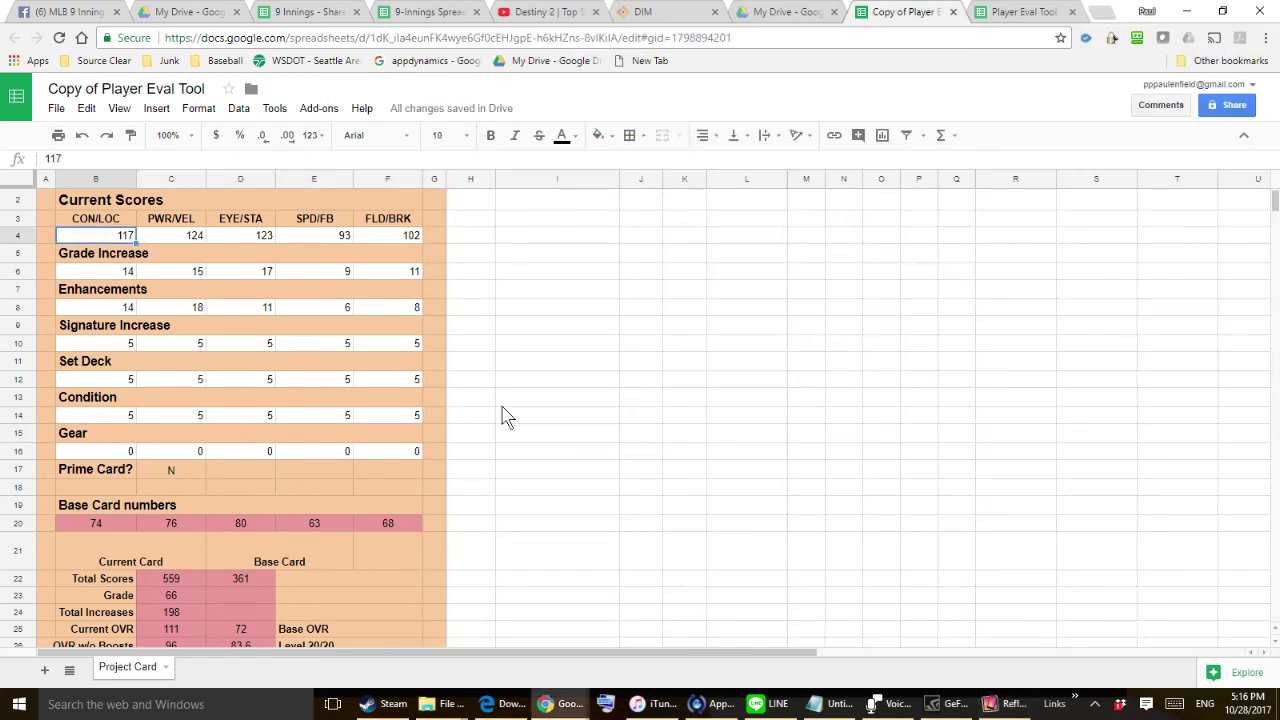
key(alt+Tab)
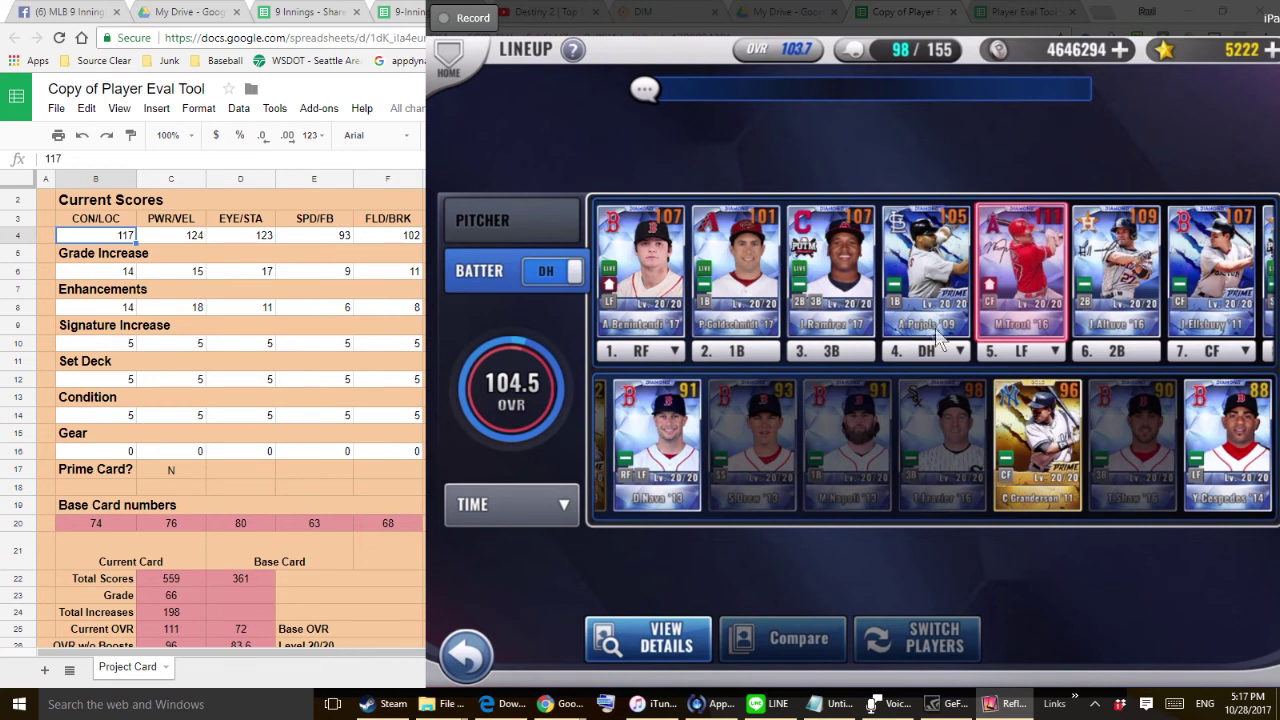
click(320, 507)
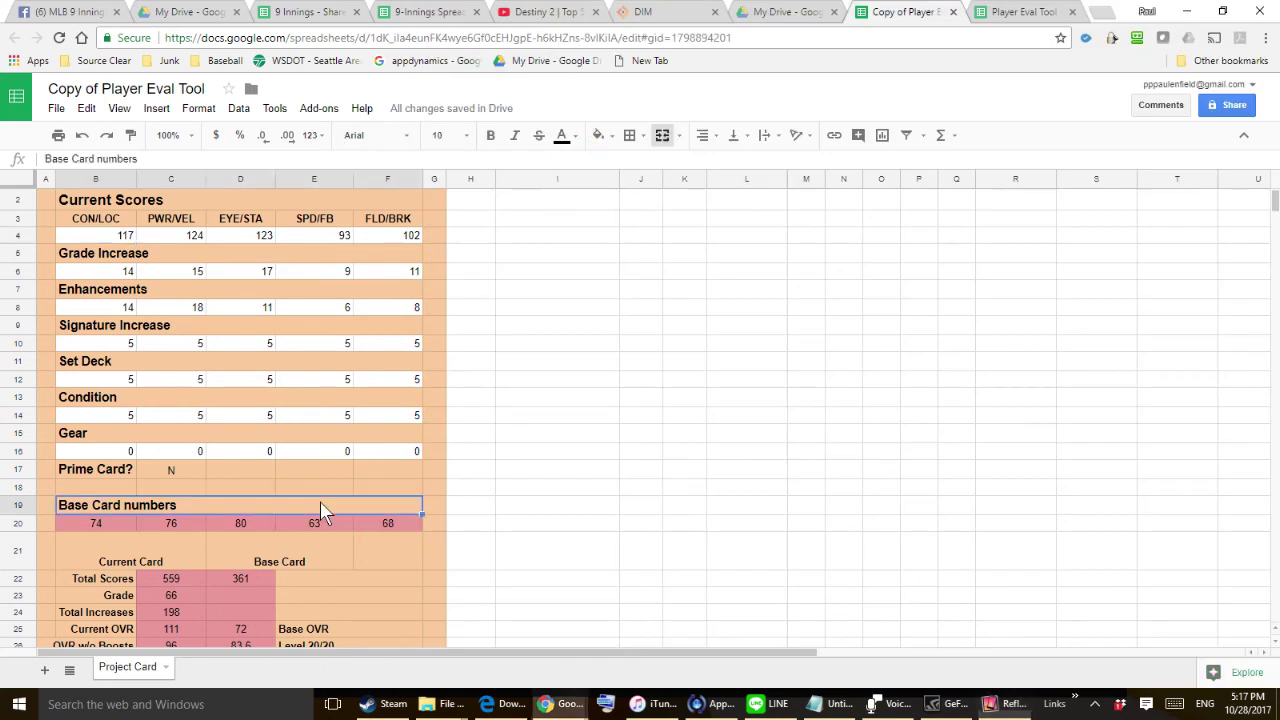
scroll(320, 513, down, 1)
scroll(320, 513, down, 1)
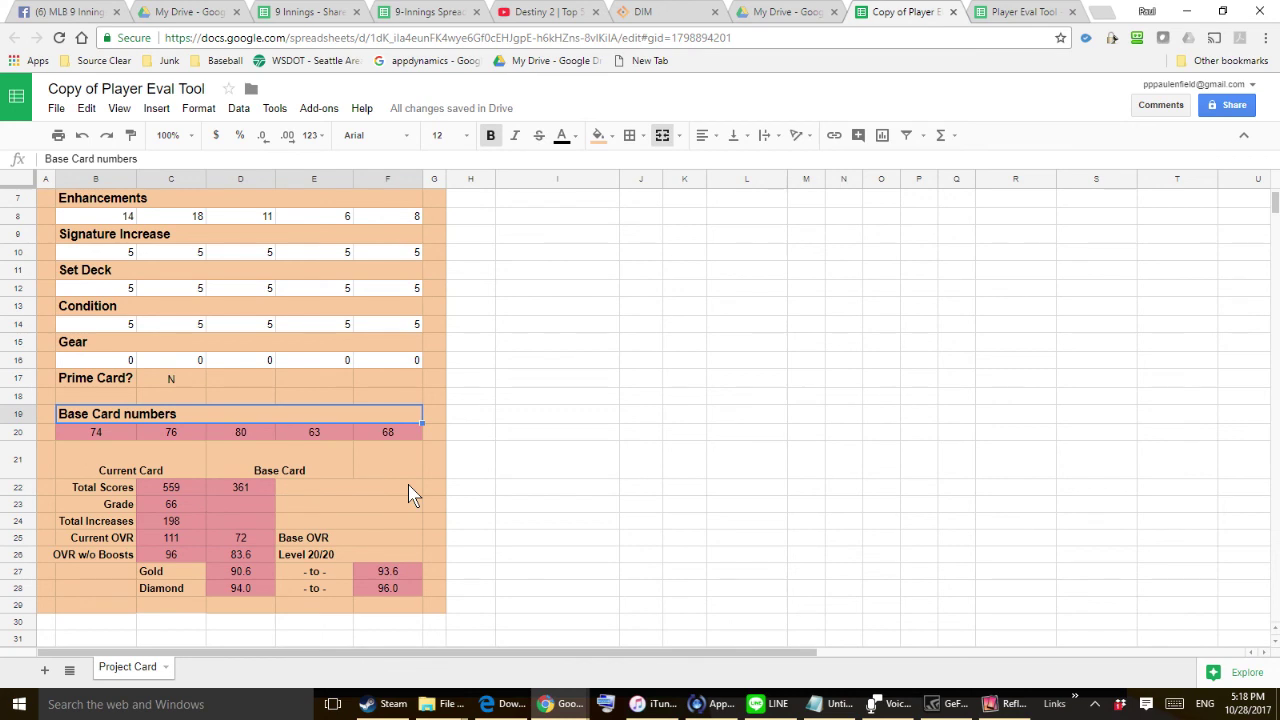
- Switch Y.Cespedes '14 into the LF lineup spot in place of M.Trout '16, and compare Trout's bench OVR with the sheet's upper Diamond projection
key(alt+Tab)
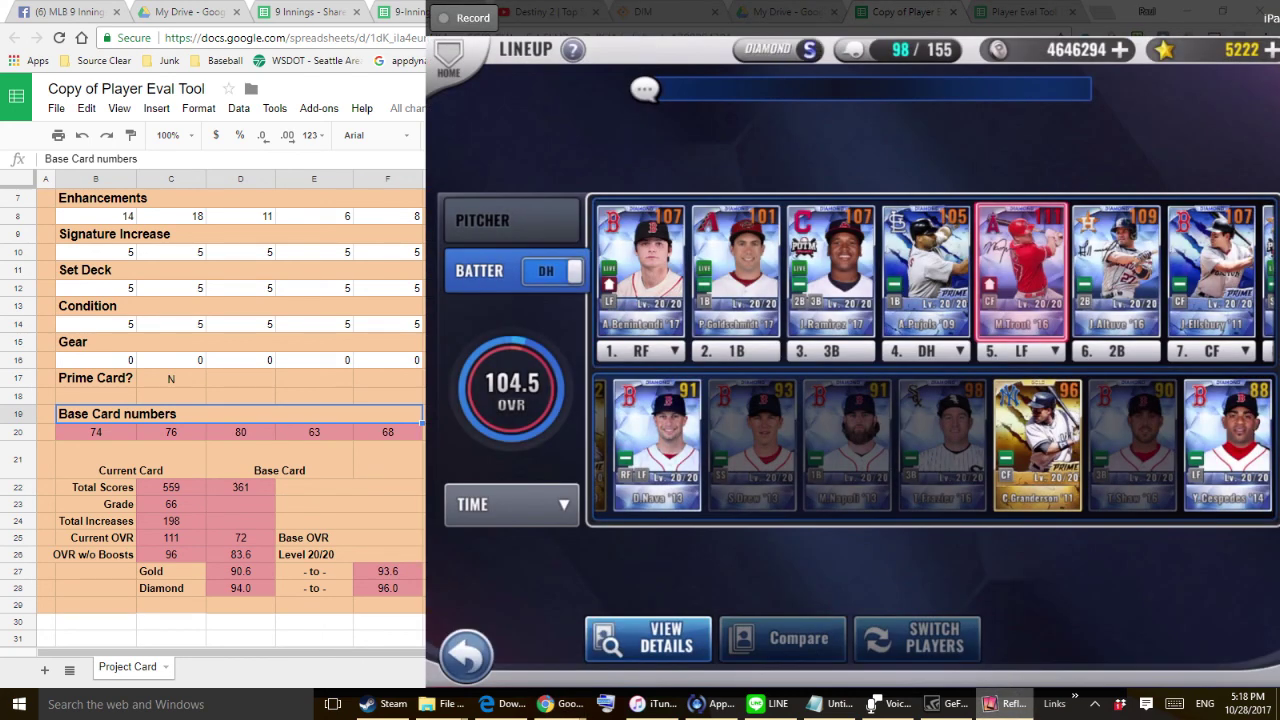
click(1228, 440)
click(917, 637)
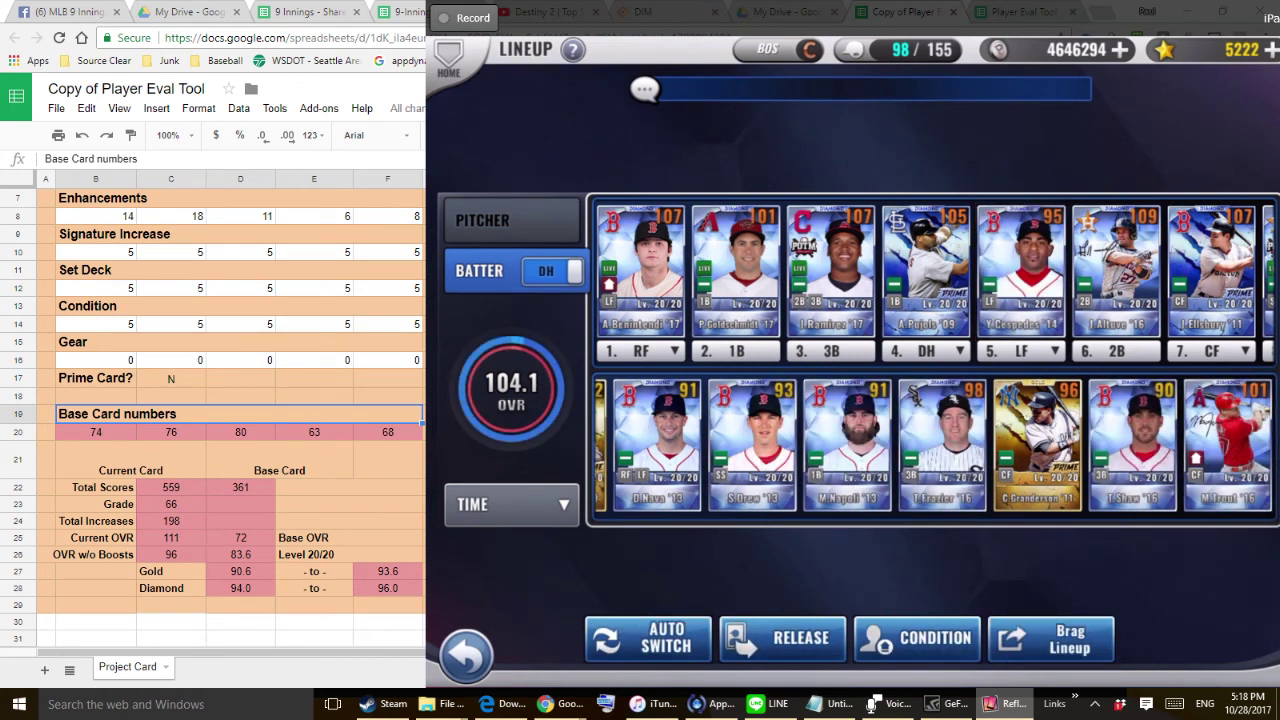
click(1228, 445)
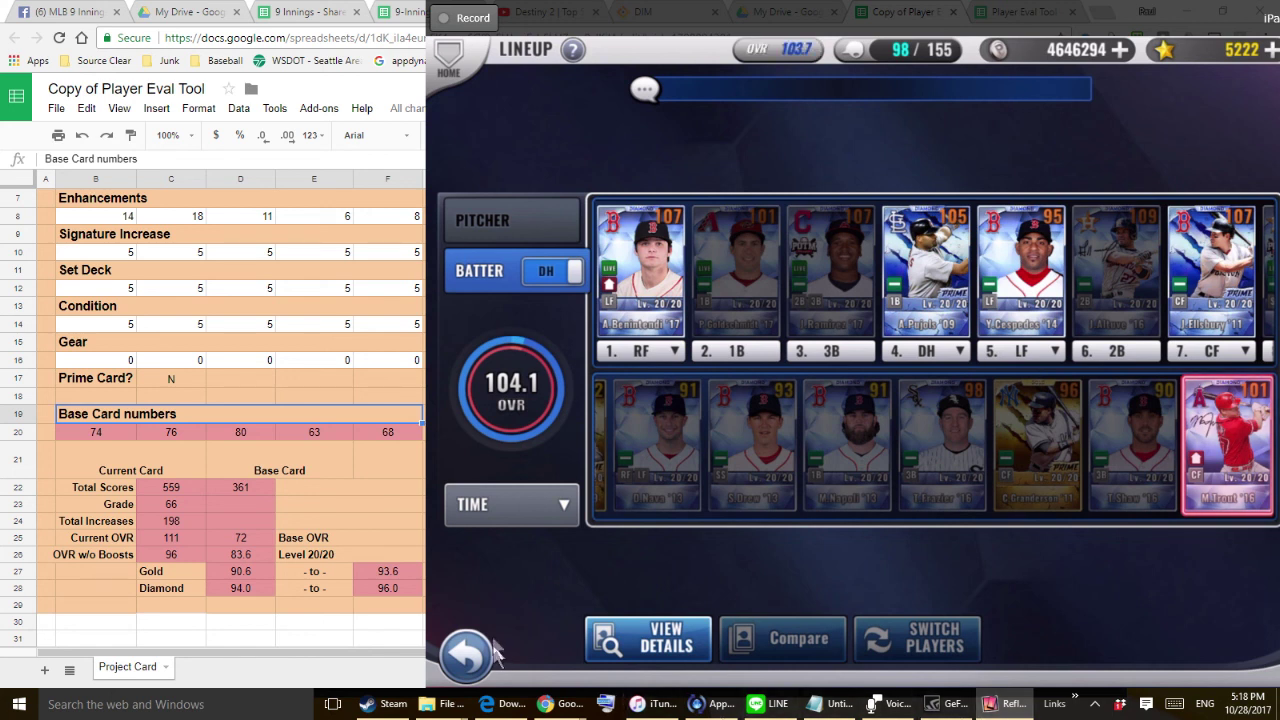
click(398, 601)
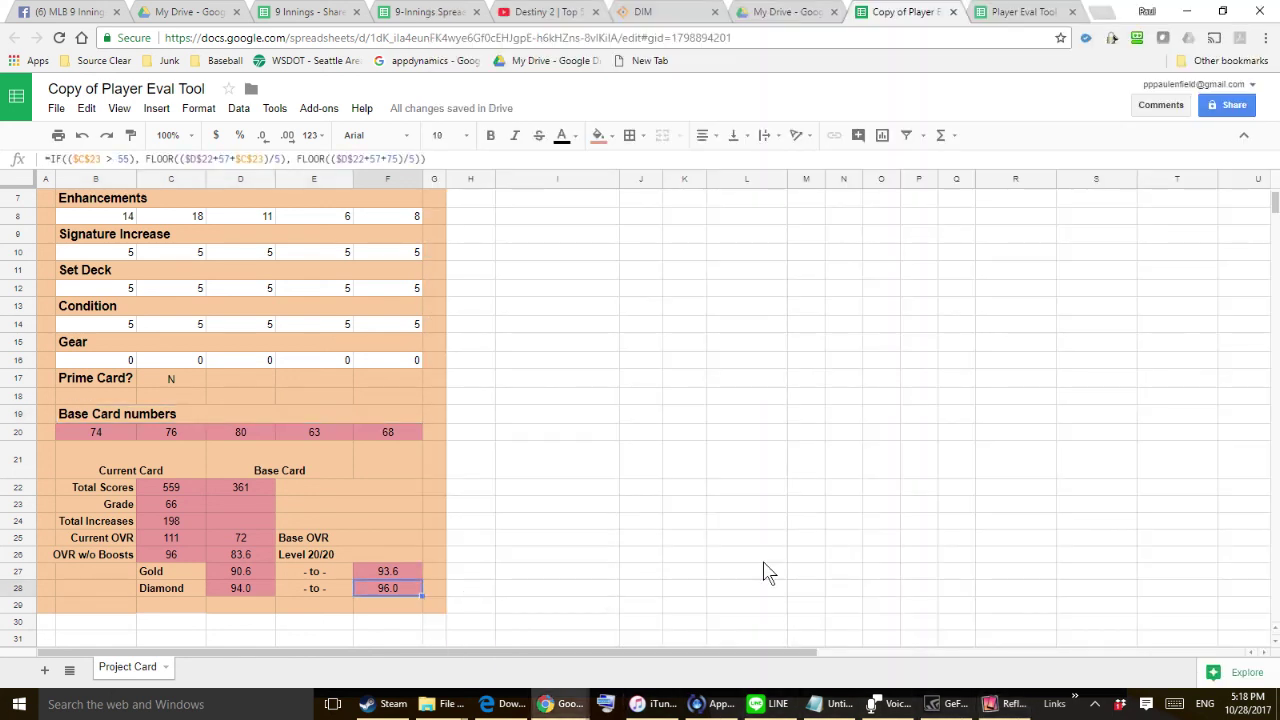